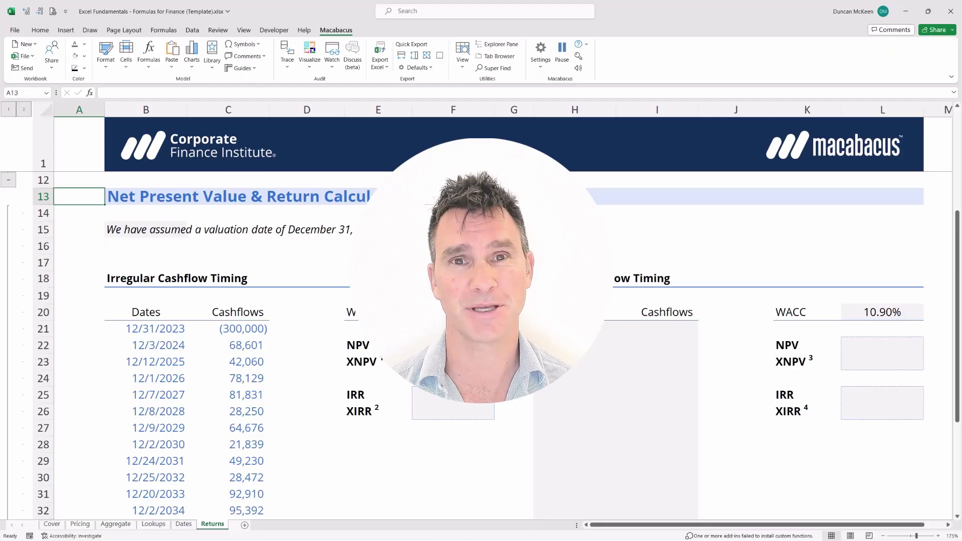
# Open the XNPV formula in F23 for review and highlight its rate argument, F20
pyautogui.press('Down')
pyautogui.press('Down')
pyautogui.press('Down')
pyautogui.press('Down')
pyautogui.press('Down')
pyautogui.press('Down')
pyautogui.press('Down')
pyautogui.press('Down')
pyautogui.press('Down')
pyautogui.press('Right')
pyautogui.press('Right')
pyautogui.press('Right')
pyautogui.press('Right')
pyautogui.press('Down')
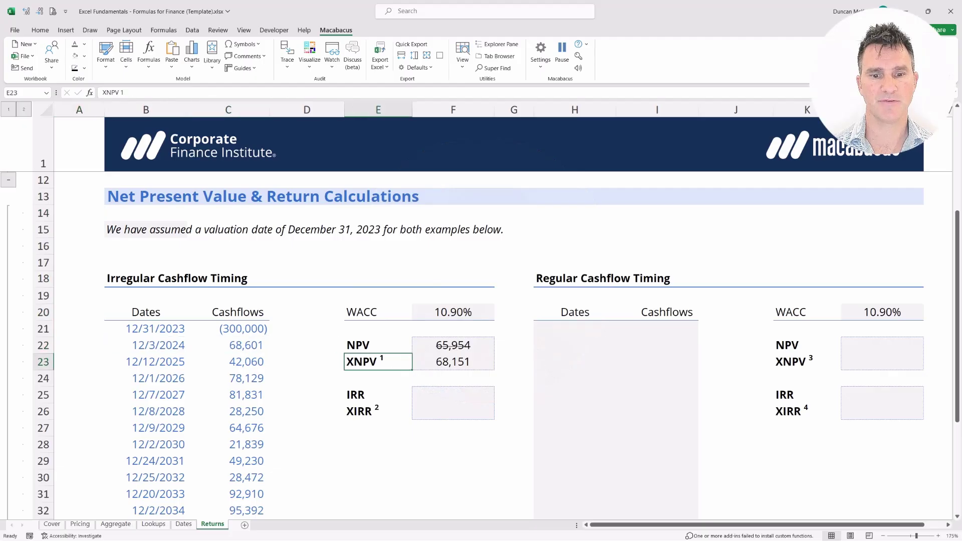
pyautogui.press('Right')
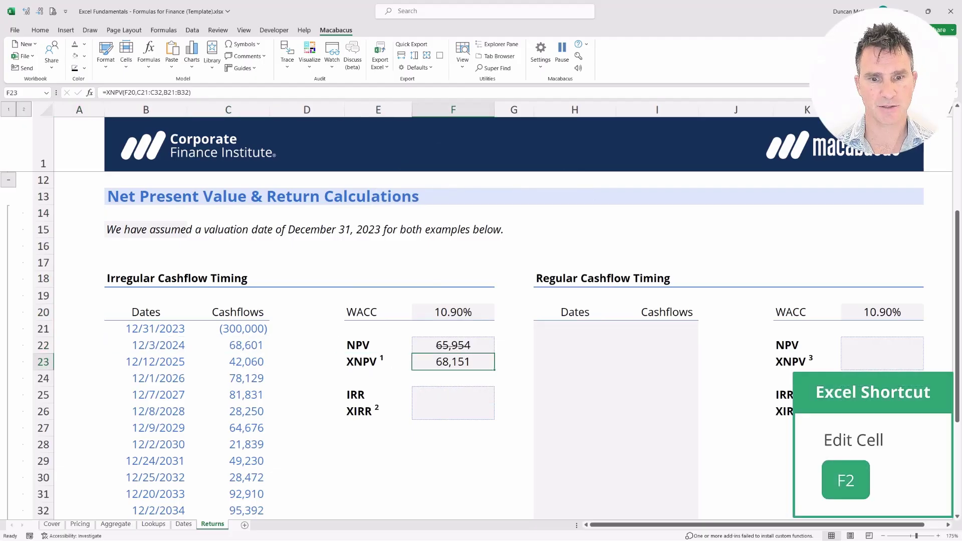
pyautogui.press('F2')
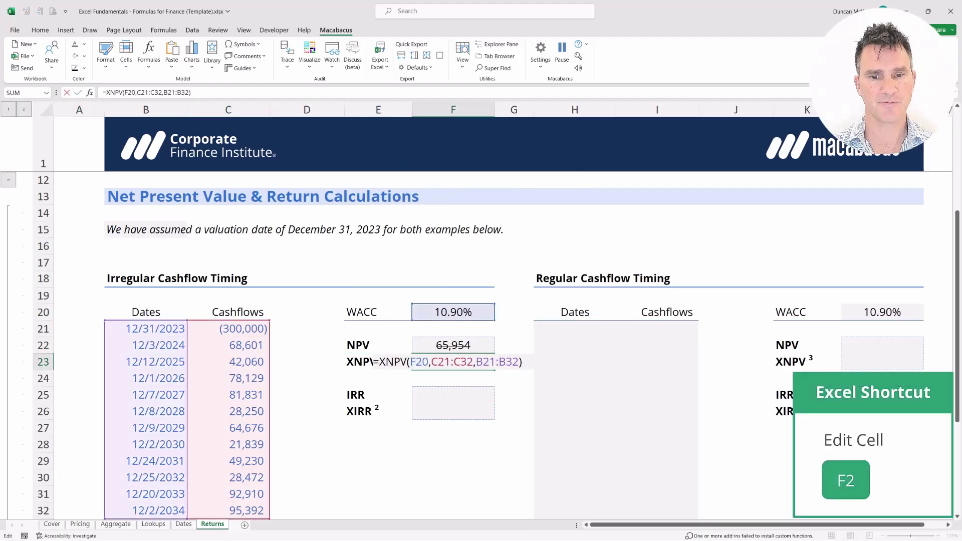
pyautogui.press('Left')
pyautogui.press('Left')
pyautogui.press('Left')
pyautogui.press('Left')
pyautogui.press('Left')
pyautogui.press('Left')
pyautogui.press('Left')
pyautogui.press('Left')
pyautogui.press('Left')
pyautogui.press('Left')
pyautogui.press('Left')
pyautogui.press('Left')
pyautogui.press('Left')
pyautogui.press('Left')
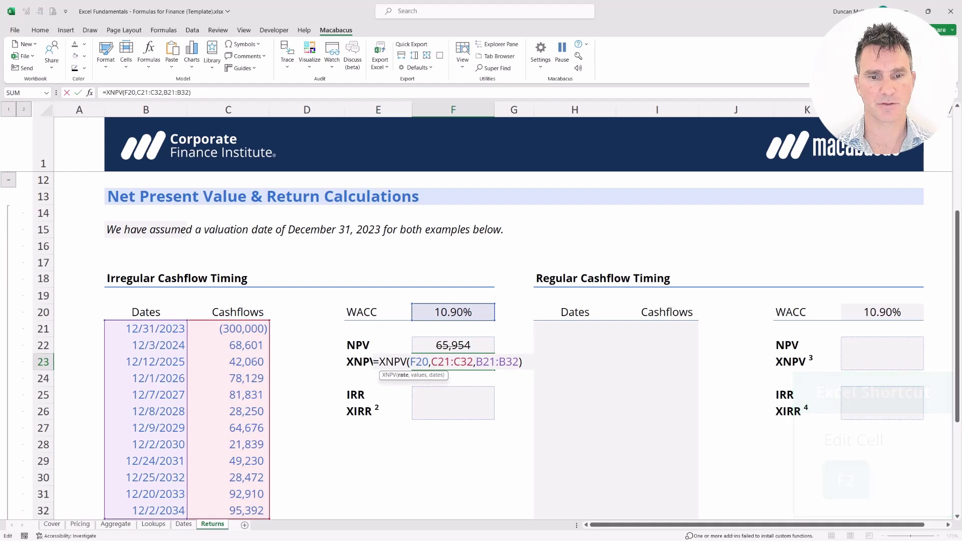
pyautogui.hotkey('shift', 'Right')
pyautogui.hotkey('shift', 'Right')
pyautogui.hotkey('shift', 'Right')
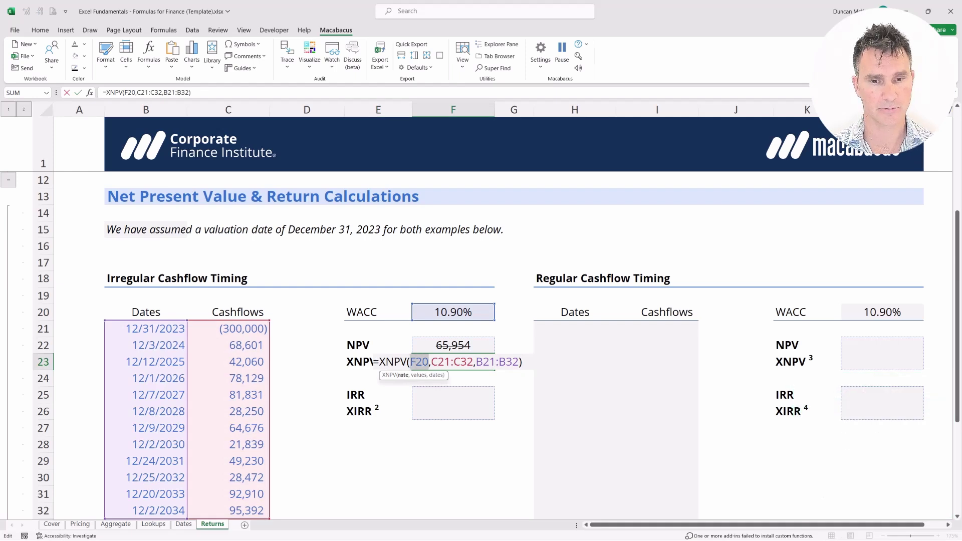
# Highlight the values range C21:C32 and the dates range B21:B32 within the XNPV formula, then close it
pyautogui.press('Right')
pyautogui.press('Right')
pyautogui.hotkey('shift', 'Right')
pyautogui.hotkey('shift', 'Right')
pyautogui.hotkey('shift', 'Right')
pyautogui.hotkey('shift', 'Right')
pyautogui.hotkey('shift', 'Right')
pyautogui.hotkey('shift', 'Right')
pyautogui.hotkey('shift', 'Right')
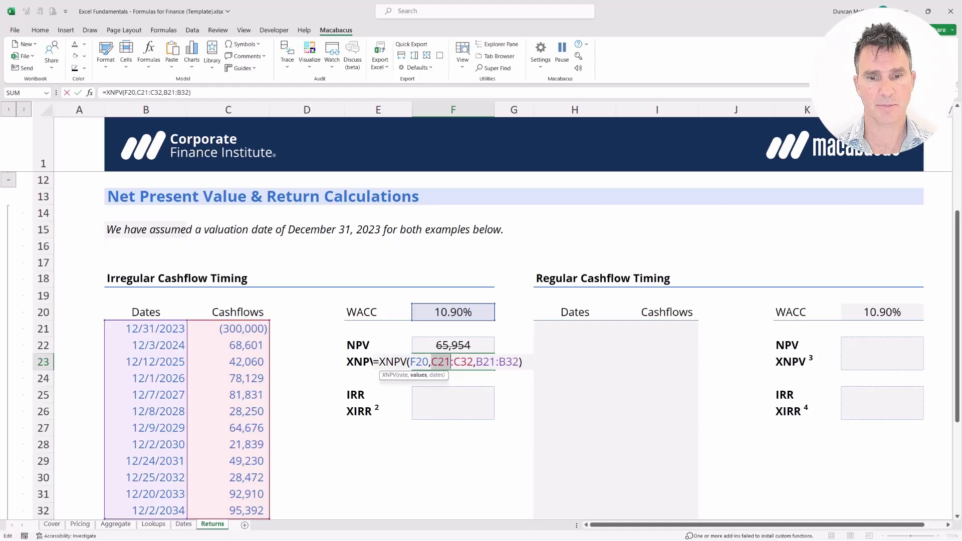
pyautogui.hotkey('shift', 'Right')
pyautogui.hotkey('shift', 'Right')
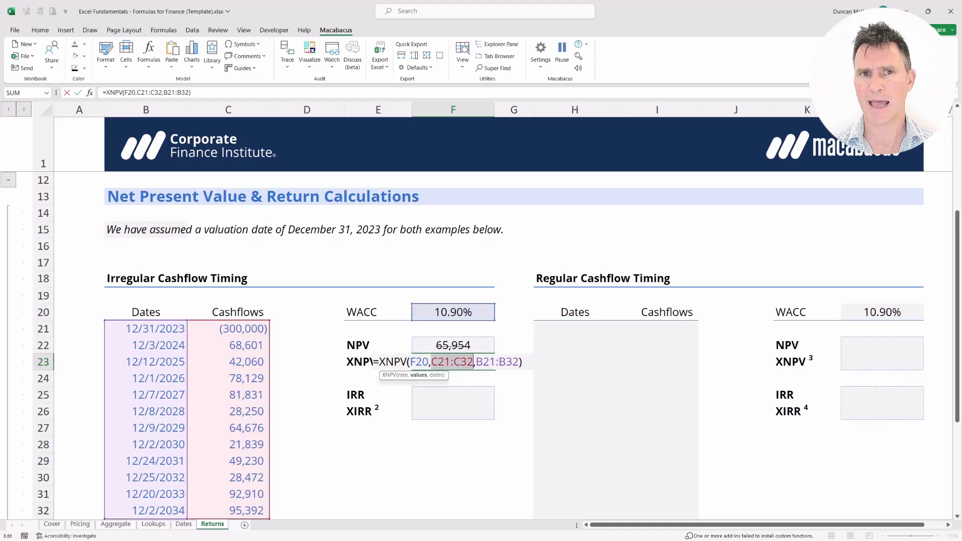
pyautogui.press('Right')
pyautogui.press('Right')
pyautogui.hotkey('shift', 'Right')
pyautogui.hotkey('shift', 'Right')
pyautogui.hotkey('shift', 'Right')
pyautogui.hotkey('shift', 'Right')
pyautogui.hotkey('shift', 'Right')
pyautogui.hotkey('shift', 'Right')
pyautogui.hotkey('shift', 'Right')
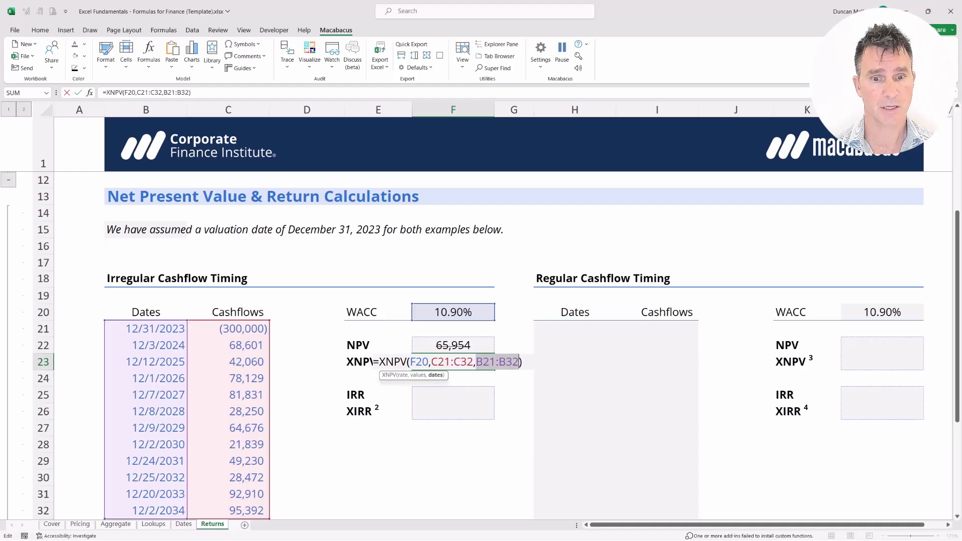
pyautogui.press('Return')
# Review the NPV formula in F22 and highlight its rate and value arguments, F20 and C22:C32
pyautogui.press('Up')
pyautogui.press('Up')
pyautogui.press('F2')
pyautogui.press('Left')
pyautogui.press('Left')
pyautogui.press('Left')
pyautogui.press('Left')
pyautogui.press('Left')
pyautogui.press('Left')
pyautogui.press('Left')
pyautogui.press('Left')
pyautogui.press('Left')
pyautogui.press('Left')
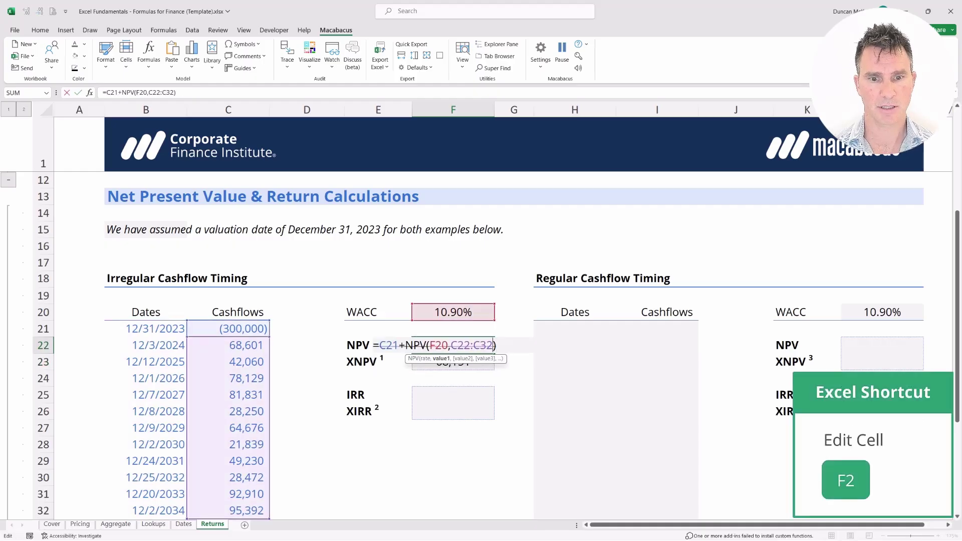
pyautogui.hotkey('shift', 'Right')
pyautogui.hotkey('shift', 'Right')
pyautogui.hotkey('shift', 'Right')
pyautogui.hotkey('shift', 'Right')
pyautogui.hotkey('shift', 'Right')
pyautogui.hotkey('shift', 'Right')
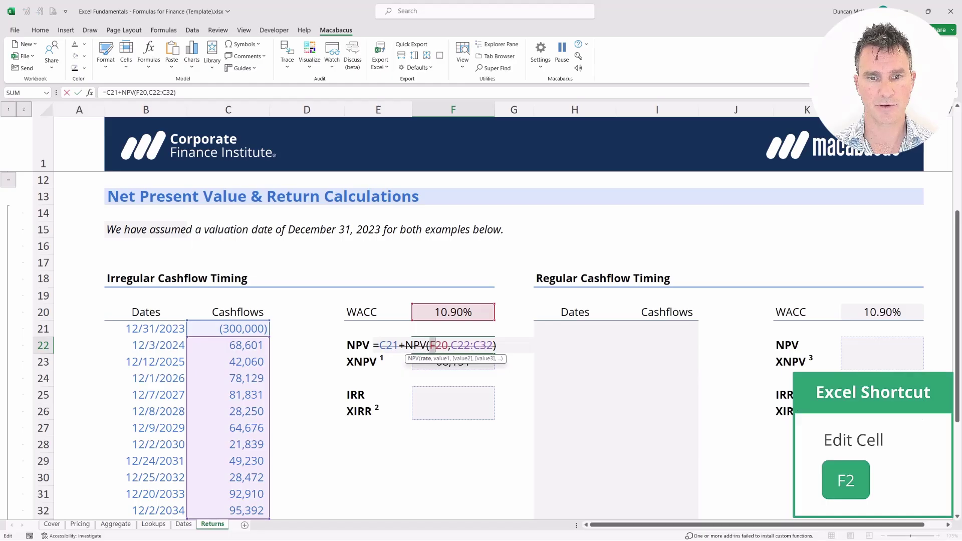
pyautogui.hotkey('shift', 'Right')
pyautogui.hotkey('shift', 'Right')
pyautogui.hotkey('shift', 'Right')
pyautogui.hotkey('shift', 'Right')
pyautogui.hotkey('shift', 'Right')
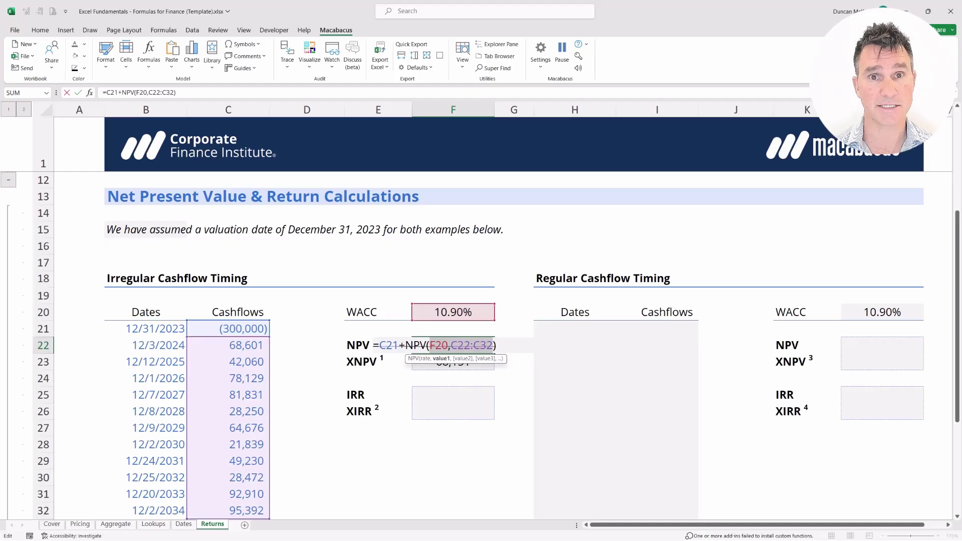
pyautogui.press('Return')
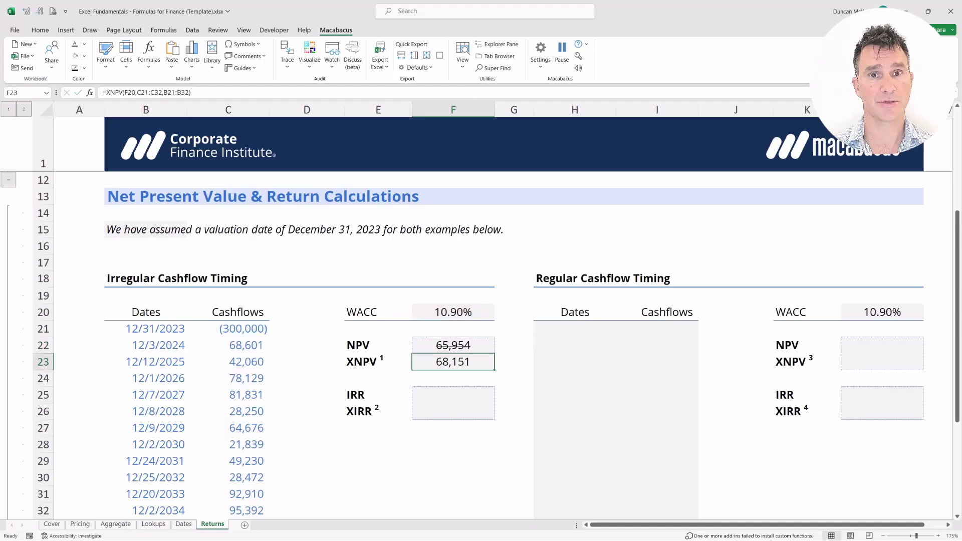
# Reopen the NPV formula in F22 to examine how the initial cashflow in C21 is handled, then close it
pyautogui.press('Up')
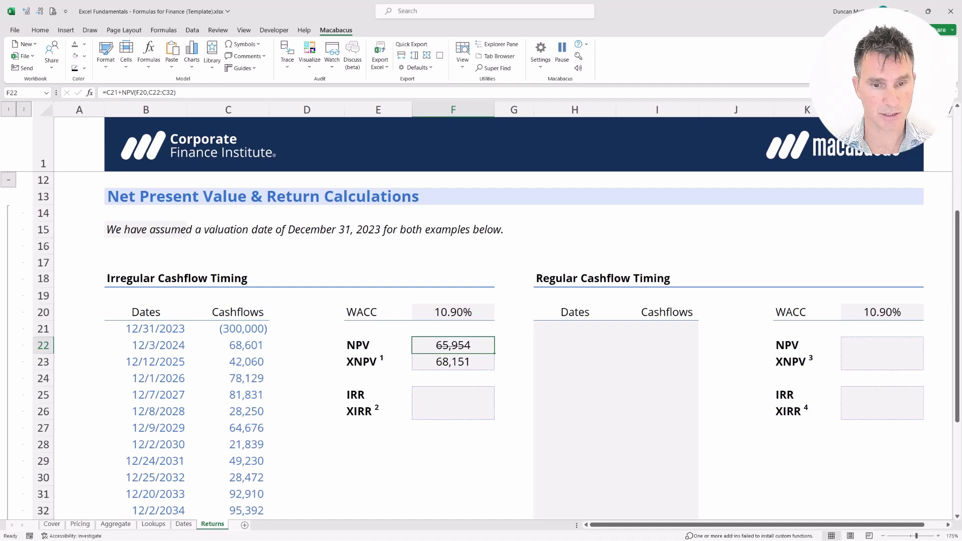
pyautogui.press('F2')
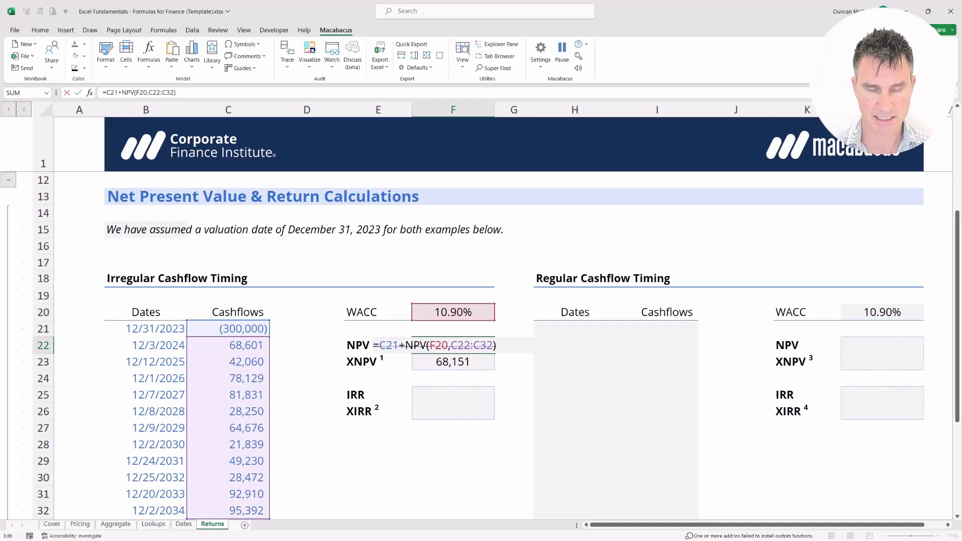
pyautogui.press('Return')
pyautogui.press('Up')
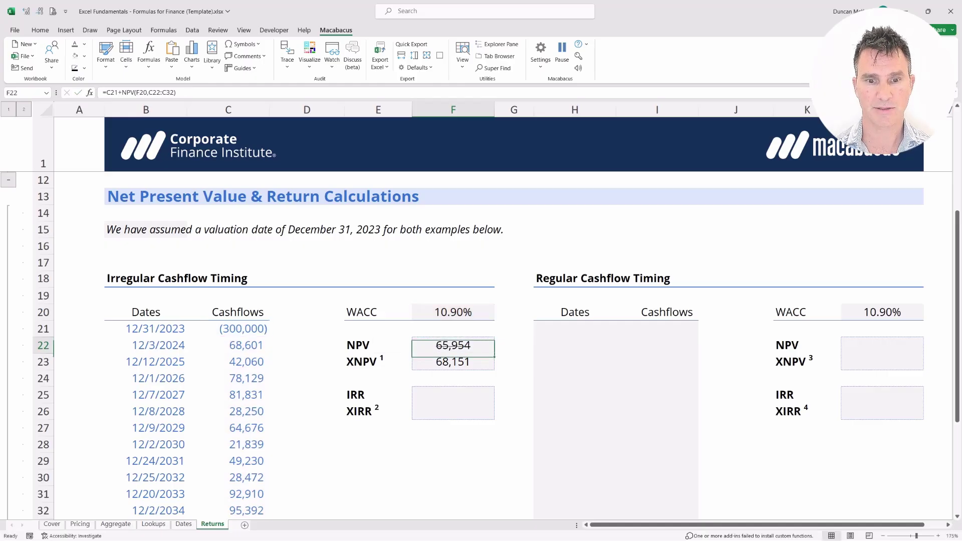
# Examine the NPV result and highlight the first irregular cashflow dates in B21:B23 to compare their intervals
pyautogui.press('Right')
pyautogui.hotkey('shift', 'Left')
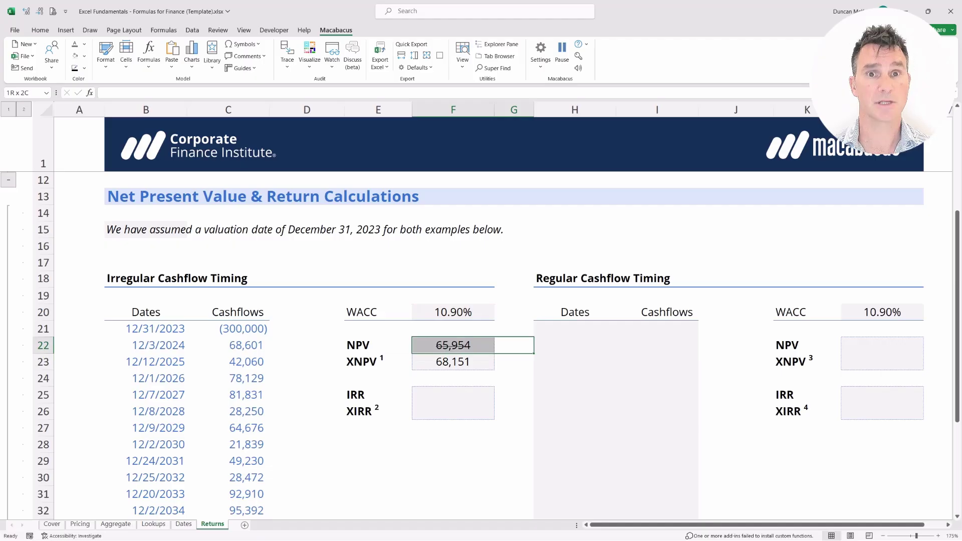
pyautogui.press('Left')
pyautogui.press('Left')
pyautogui.press('Left')
pyautogui.press('Left')
pyautogui.press('Left')
pyautogui.press('Left')
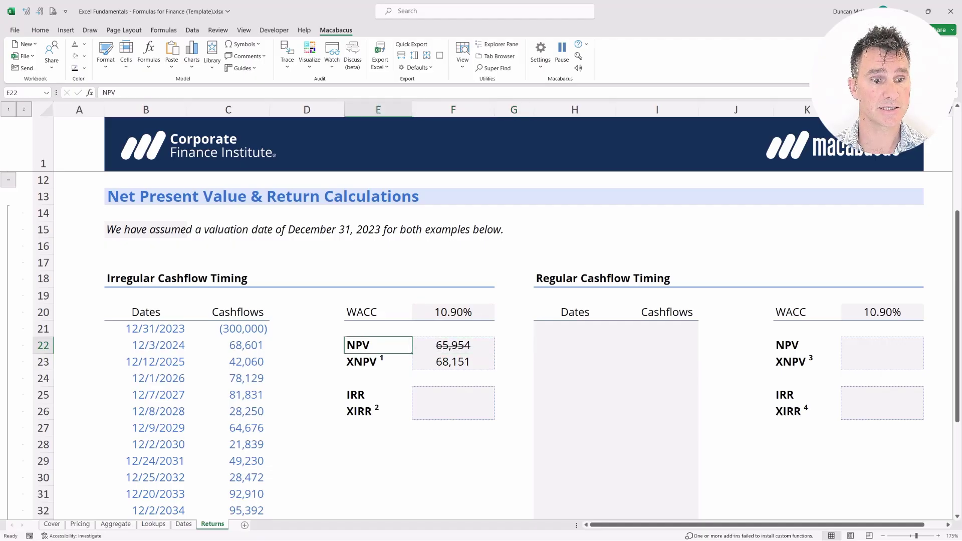
pyautogui.press('Up')
pyautogui.hotkey('shift', 'Right')
pyautogui.hotkey('shift', 'Down')
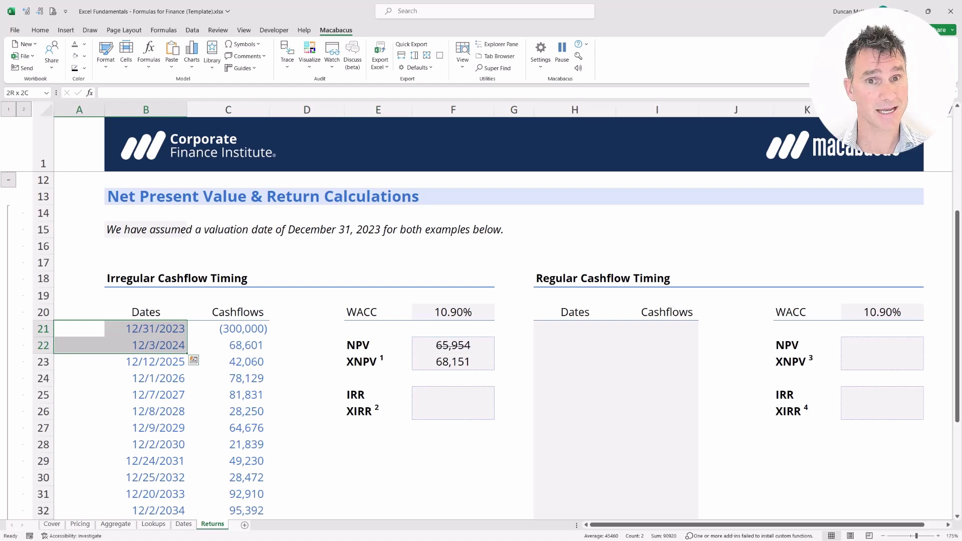
pyautogui.hotkey('shift', 'Up')
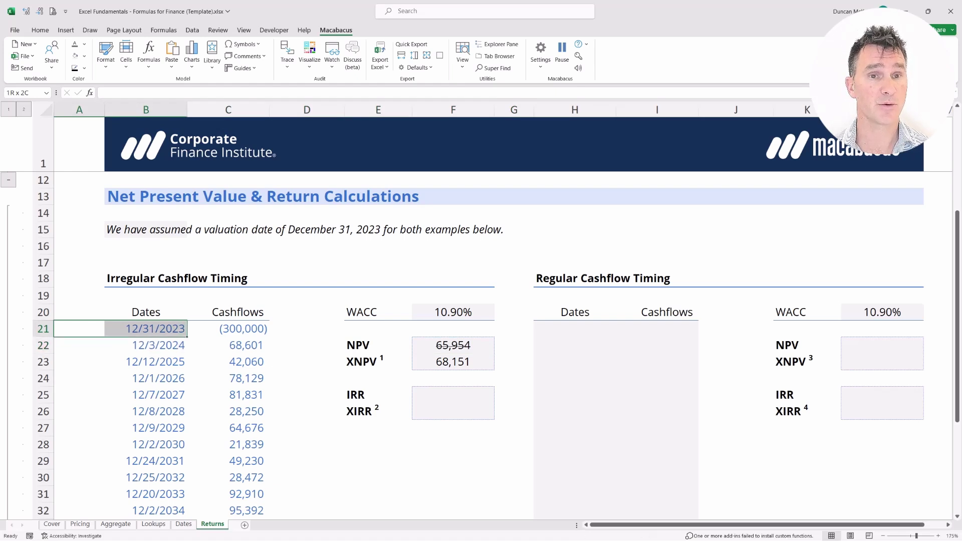
pyautogui.press('Down')
pyautogui.press('Down')
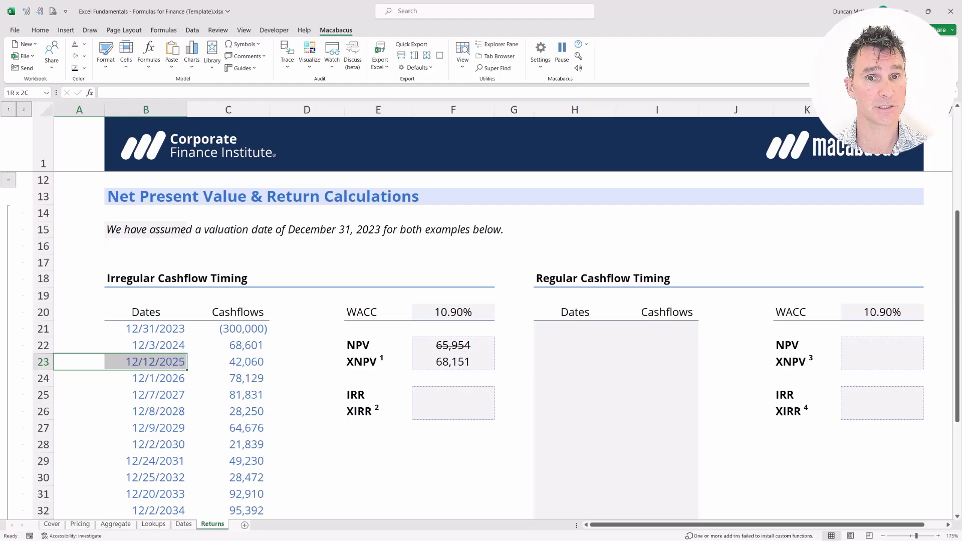
# Highlight the NPV row in E22:F22 and review the cell references of the XNPV formula in F23
pyautogui.press('Right')
pyautogui.press('Right')
pyautogui.press('Right')
pyautogui.press('Right')
pyautogui.press('Up')
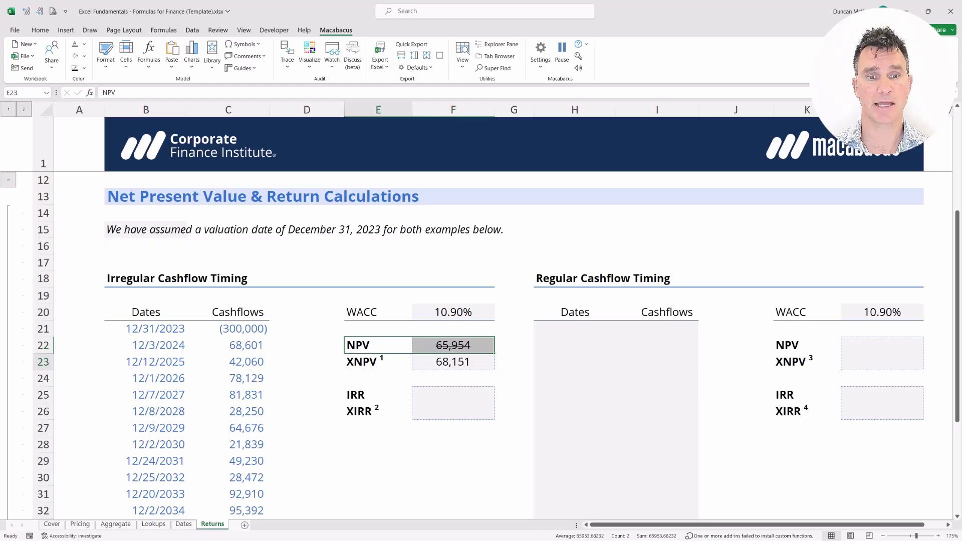
pyautogui.press('Down')
pyautogui.press('Right')
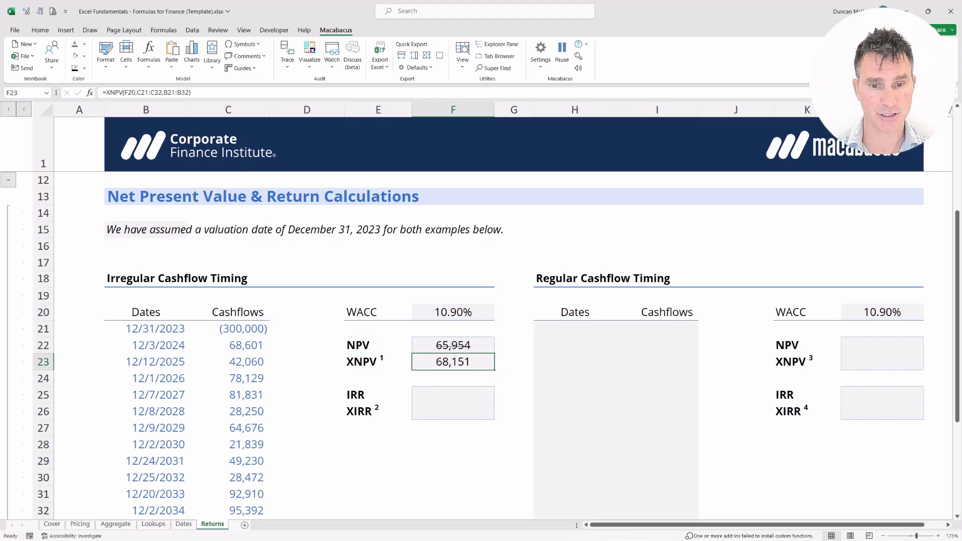
pyautogui.press('F2')
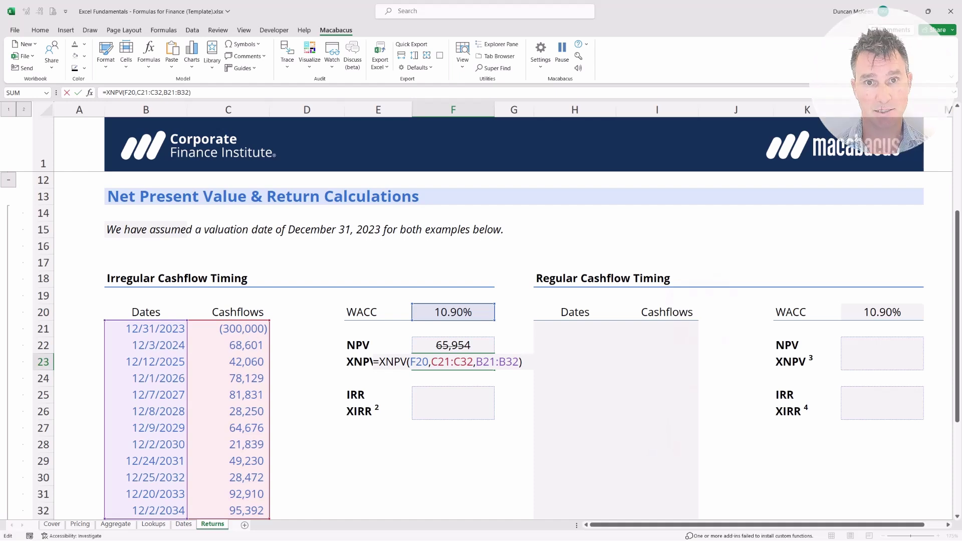
pyautogui.press('Return')
# Highlight the irregular cashflow dates from the Dates header down to B29 for examination, then return to A13
pyautogui.hotkey('ctrl', 'Left')
pyautogui.hotkey('ctrl', 'Left')
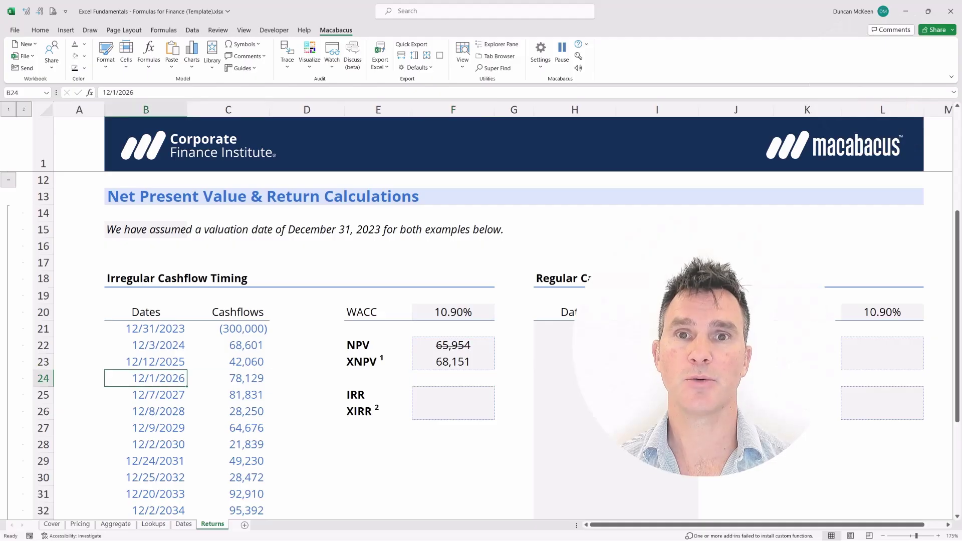
pyautogui.hotkey('ctrl', 'Left')
pyautogui.hotkey('ctrl', 'Up')
pyautogui.press('Down')
pyautogui.press('Down')
pyautogui.press('Down')
pyautogui.press('Down')
pyautogui.press('Down')
pyautogui.press('Down')
pyautogui.press('Down')
pyautogui.press('Right')
pyautogui.hotkey('shift', 'Down')
pyautogui.hotkey('shift', 'Down')
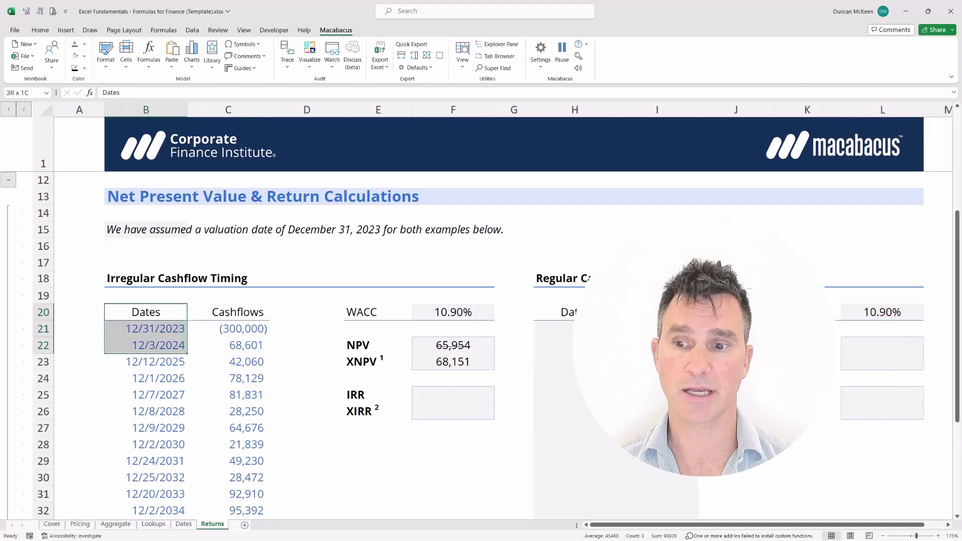
pyautogui.hotkey('shift', 'Down')
pyautogui.hotkey('shift', 'Down')
pyautogui.hotkey('shift', 'Down')
pyautogui.hotkey('shift', 'Down')
pyautogui.hotkey('shift', 'Down')
pyautogui.hotkey('shift', 'Down')
pyautogui.hotkey('shift', 'Down')
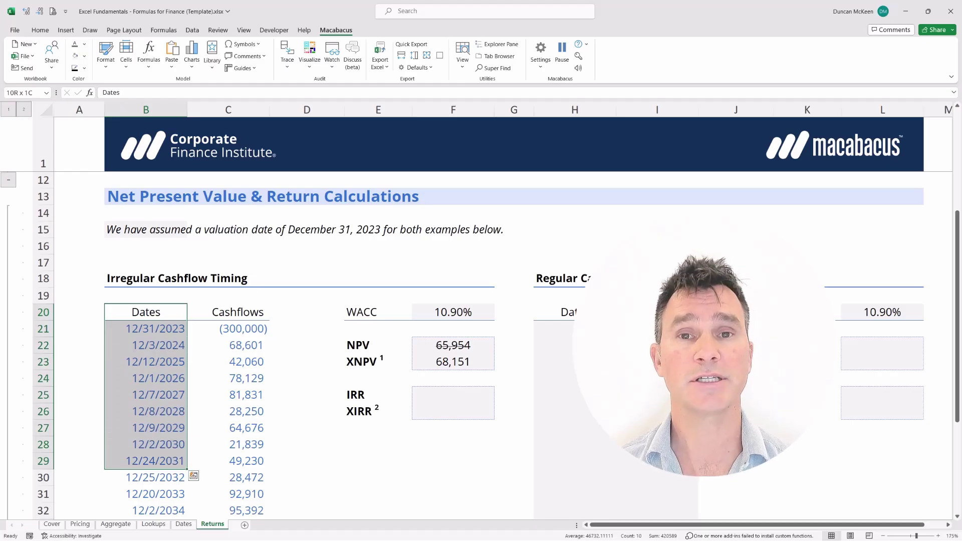
pyautogui.press('Left')
pyautogui.hotkey('ctrl', 'Up')
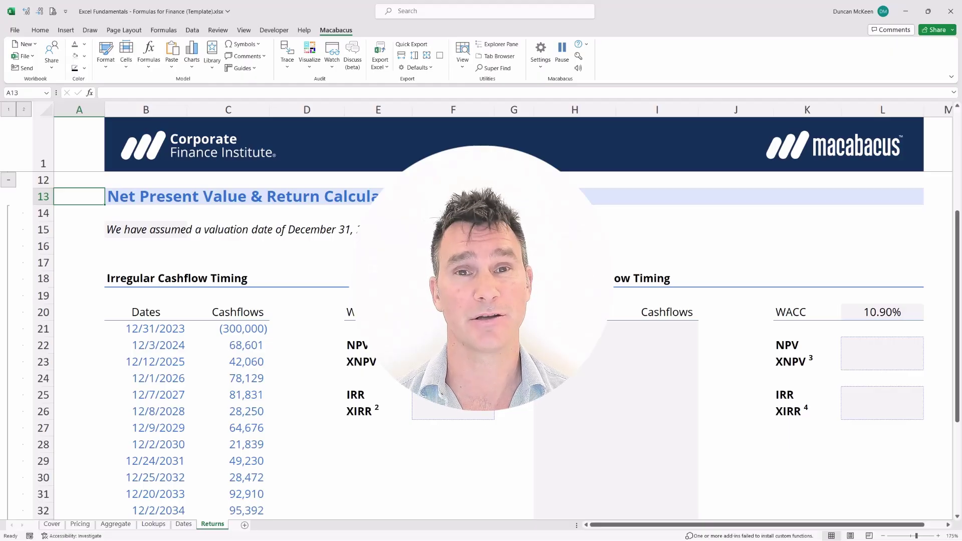
# Calculate the IRR of the irregular cashflows in F25 with the formula =IRR(C21:C32)
pyautogui.press('Down')
pyautogui.press('Down')
pyautogui.press('Down')
pyautogui.press('Down')
pyautogui.press('Down')
pyautogui.press('Down')
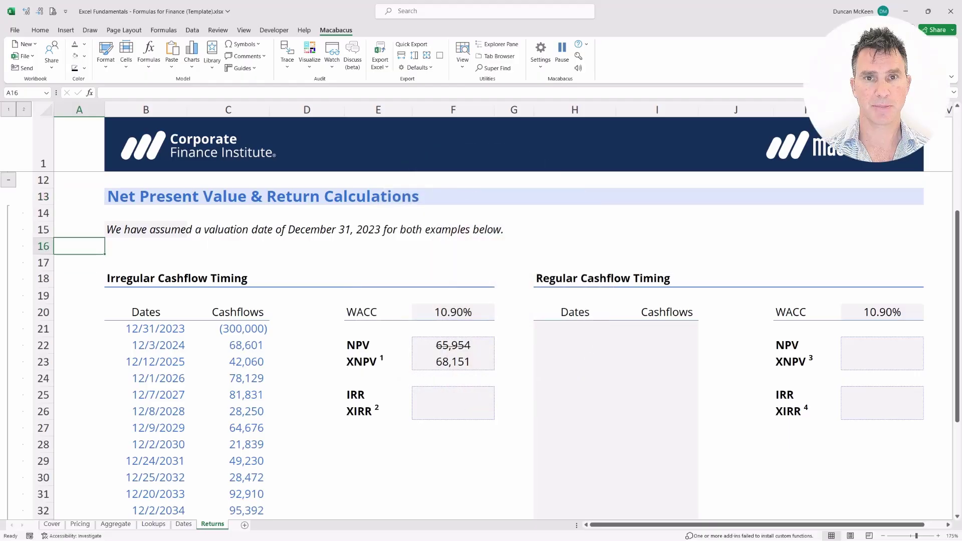
pyautogui.press('Down')
pyautogui.press('Down')
pyautogui.press('Down')
pyautogui.press('Down')
pyautogui.press('Down')
pyautogui.press('Down')
pyautogui.press('Right')
pyautogui.press('Right')
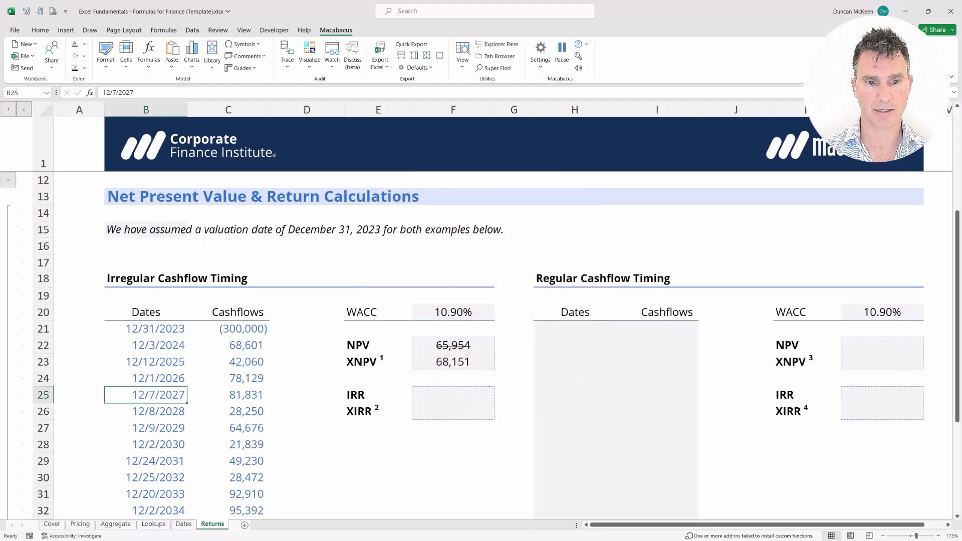
pyautogui.press('Right')
pyautogui.press('Right')
pyautogui.press('Right')
pyautogui.write('=IRR(')
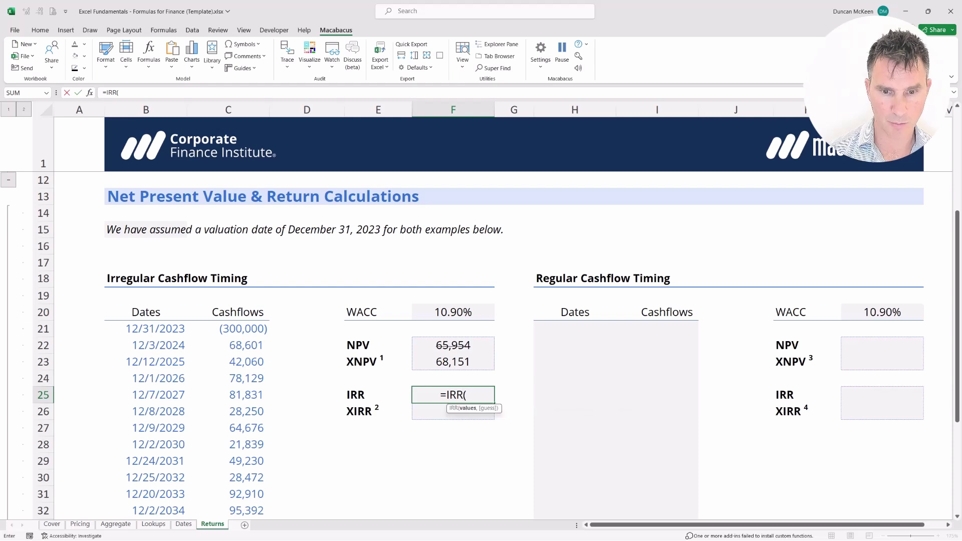
pyautogui.press('Left')
pyautogui.press('Left')
pyautogui.press('Left')
pyautogui.press('Up')
pyautogui.press('Up')
pyautogui.press('Up')
pyautogui.hotkey('shift', 'Up')
pyautogui.hotkey('shift', 'Down')
pyautogui.hotkey('shift', 'Down')
pyautogui.hotkey('shift', 'Down')
pyautogui.hotkey('shift', 'Down')
pyautogui.hotkey('shift', 'Down')
pyautogui.hotkey('shift', 'Down')
pyautogui.hotkey('shift', 'Down')
pyautogui.hotkey('shift', 'Down')
pyautogui.hotkey('shift', 'Down')
pyautogui.hotkey('shift', 'Down')
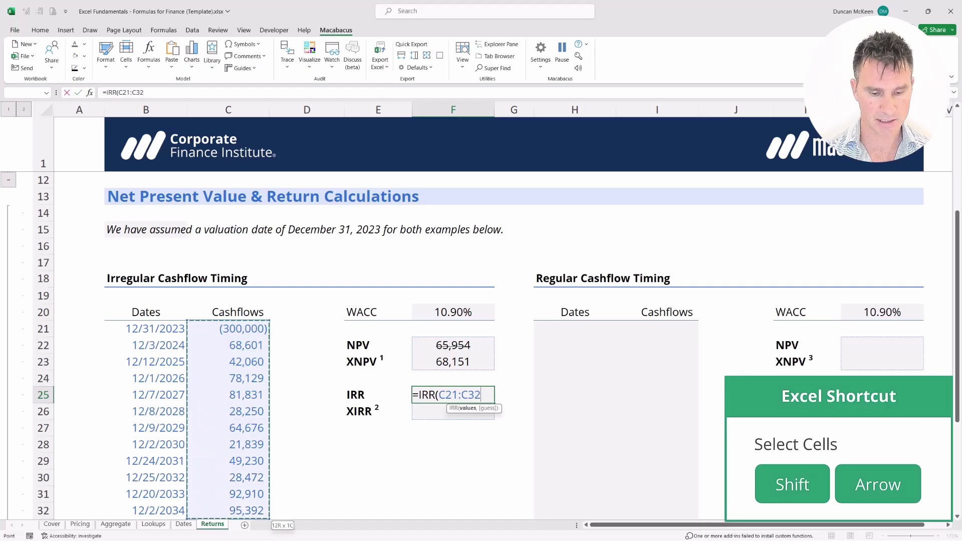
pyautogui.write(')')
pyautogui.press('Return')
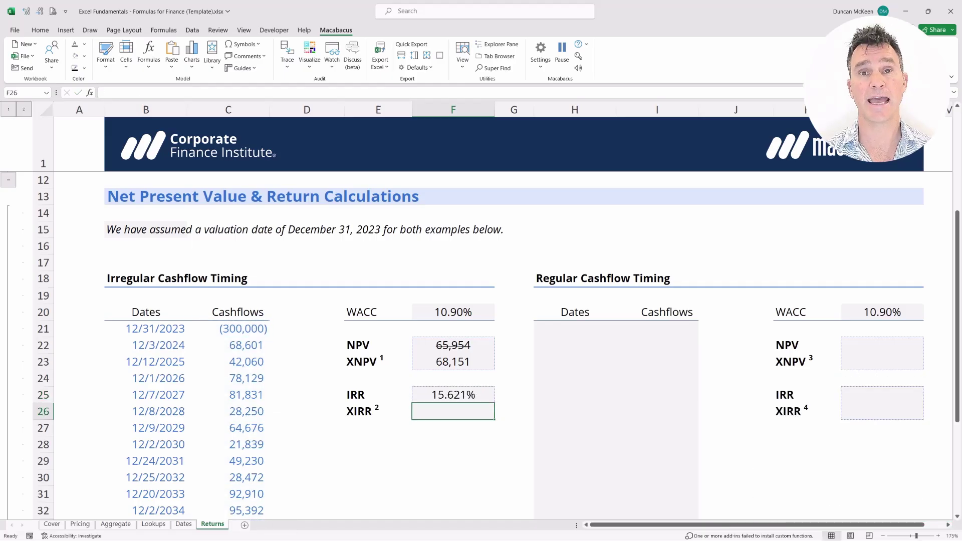
# Begin an XIRR formula in F26 with the irregular cashflows C21:C32 as its values argument
pyautogui.write('=')
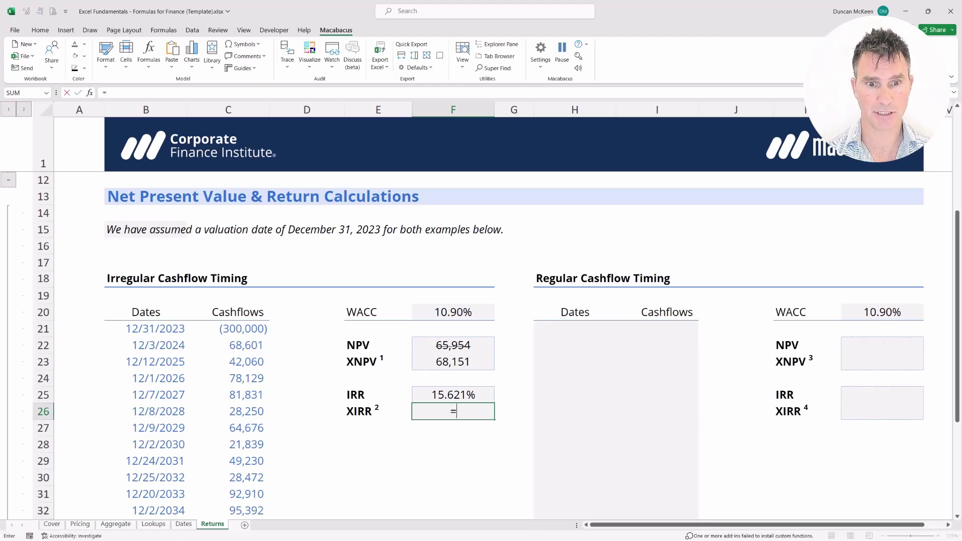
pyautogui.write('XIRR')
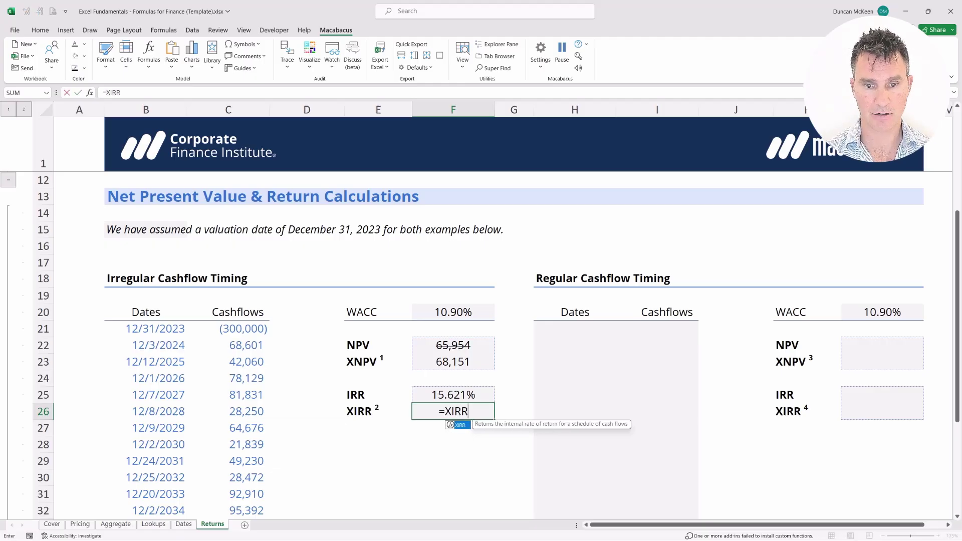
pyautogui.write('(')
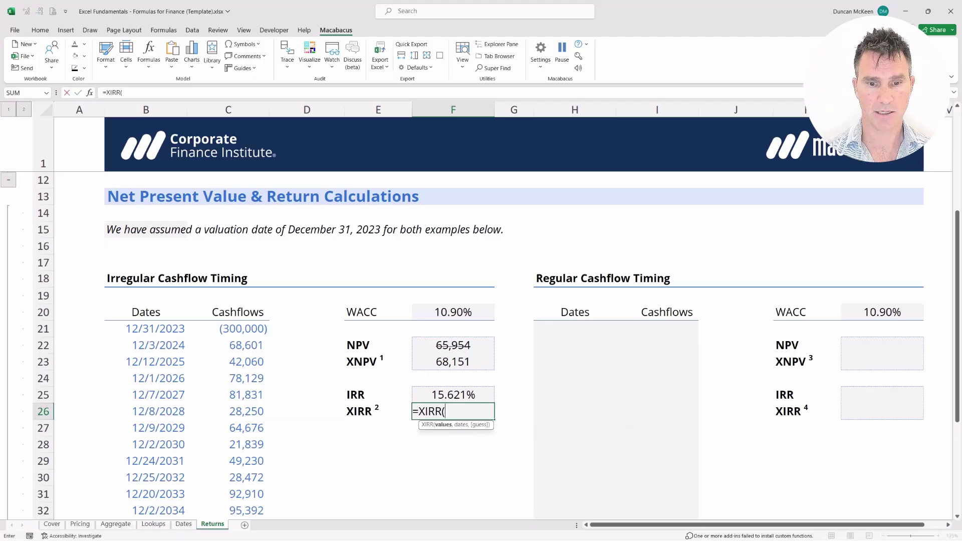
pyautogui.press('Left')
pyautogui.press('Left')
pyautogui.press('Left')
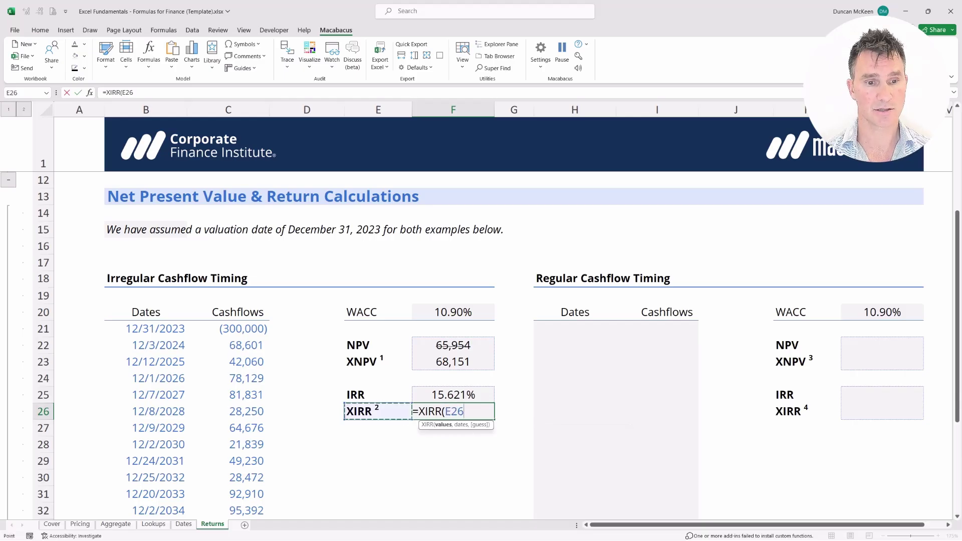
pyautogui.press('Up')
pyautogui.press('Up')
pyautogui.press('Up')
pyautogui.hotkey('shift', 'Down')
pyautogui.hotkey('shift', 'Down')
pyautogui.hotkey('shift', 'Down')
pyautogui.hotkey('shift', 'Down')
pyautogui.hotkey('shift', 'Down')
pyautogui.hotkey('shift', 'Down')
pyautogui.hotkey('shift', 'Down')
pyautogui.hotkey('shift', 'Down')
pyautogui.hotkey('shift', 'Down')
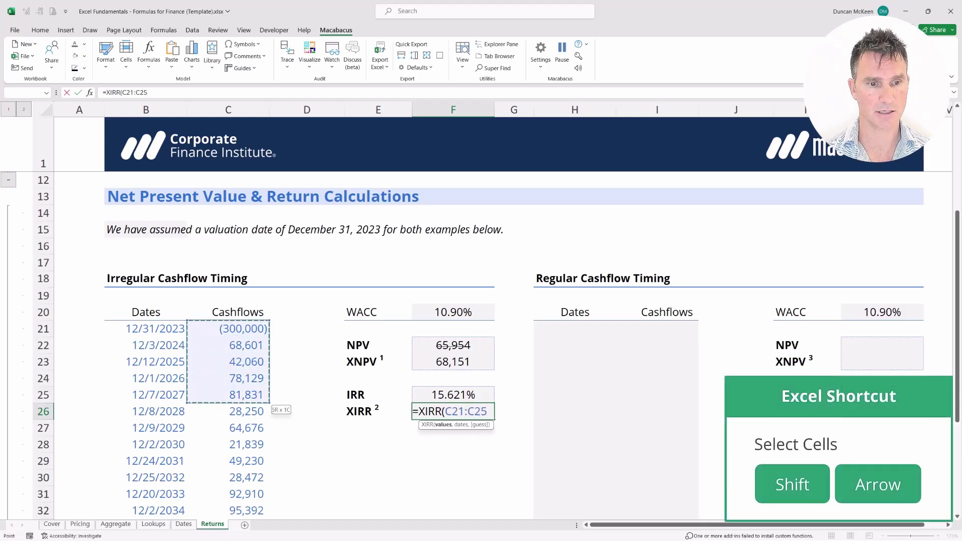
pyautogui.hotkey('shift', 'Down')
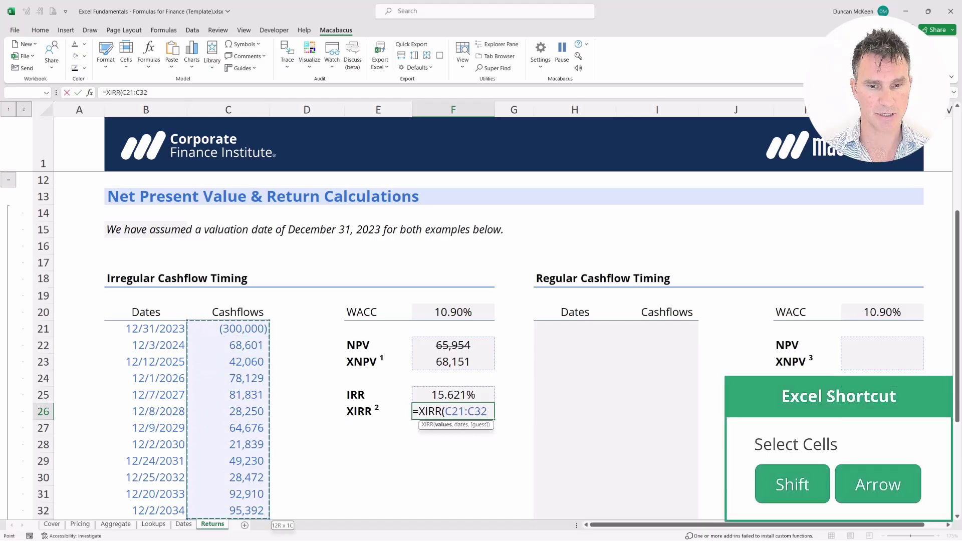
pyautogui.write(',')
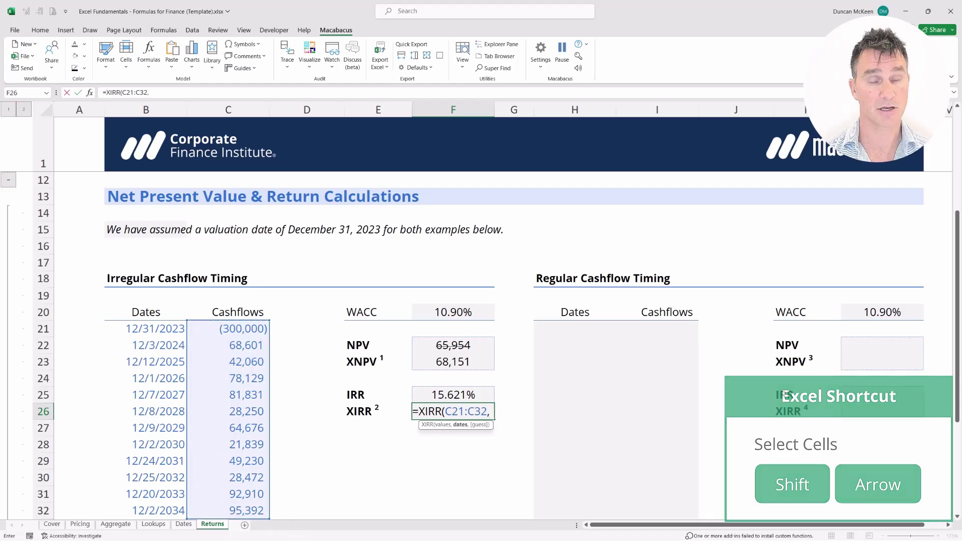
# Complete the formula in F26 with the dates B21:B32, giving =XIRR(C21:C32,B21:B32)
pyautogui.press('Left')
pyautogui.press('Left')
pyautogui.press('Left')
pyautogui.press('Left')
pyautogui.press('Up')
pyautogui.press('Up')
pyautogui.press('Up')
pyautogui.press('Up')
pyautogui.press('Up')
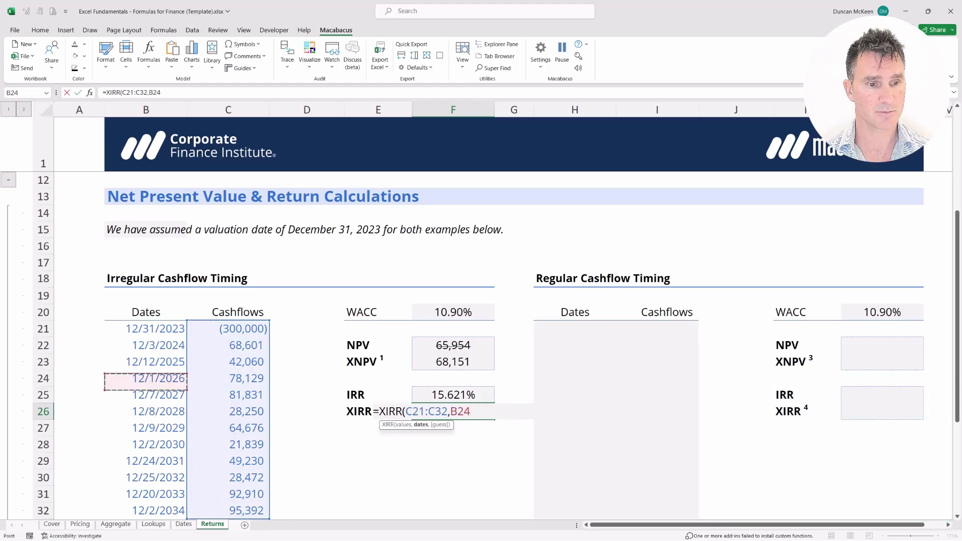
pyautogui.hotkey('shift', 'Down')
pyautogui.hotkey('shift', 'Down')
pyautogui.hotkey('shift', 'Down')
pyautogui.hotkey('shift', 'Down')
pyautogui.hotkey('shift', 'Down')
pyautogui.hotkey('shift', 'Down')
pyautogui.hotkey('shift', 'Down')
pyautogui.hotkey('shift', 'Down')
pyautogui.hotkey('shift', 'Down')
pyautogui.hotkey('shift', 'Down')
pyautogui.hotkey('shift', 'Down')
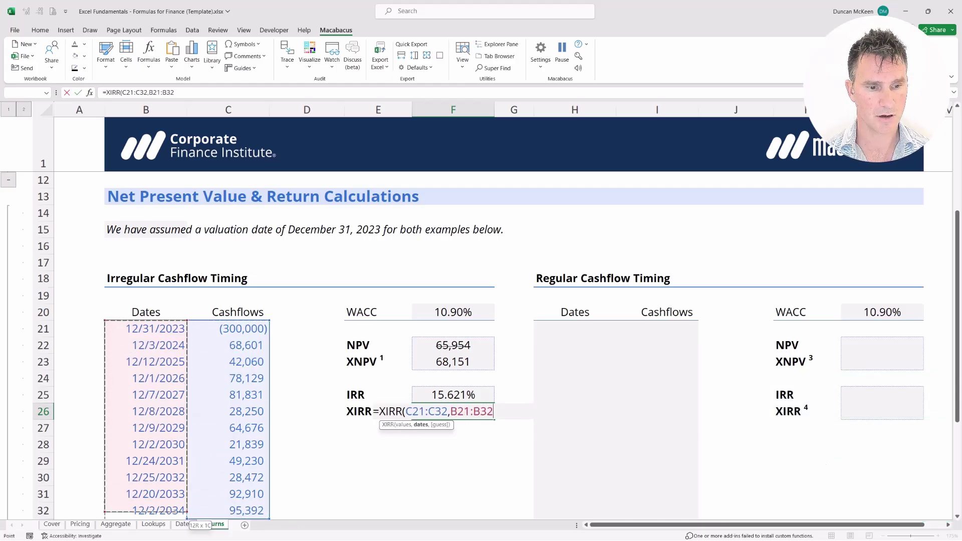
pyautogui.write(')')
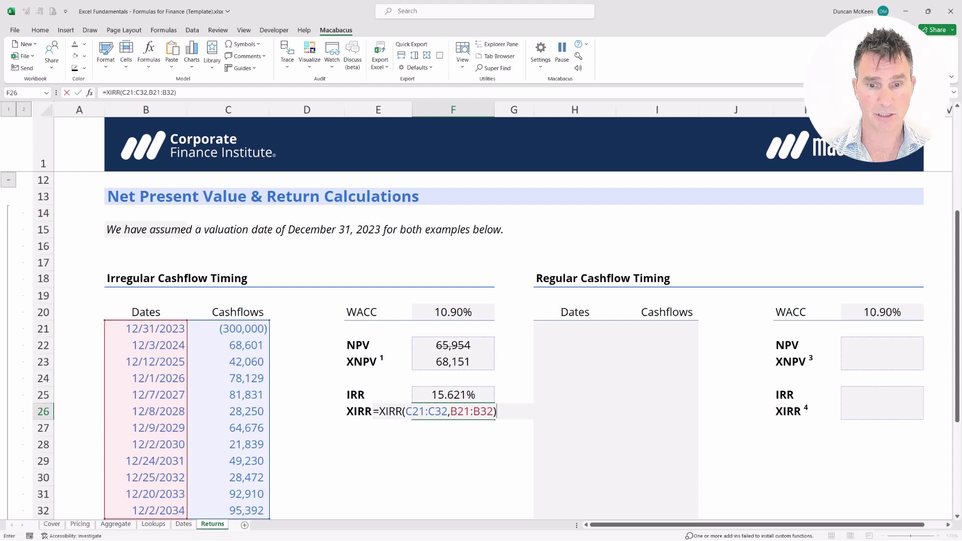
pyautogui.press('Return')
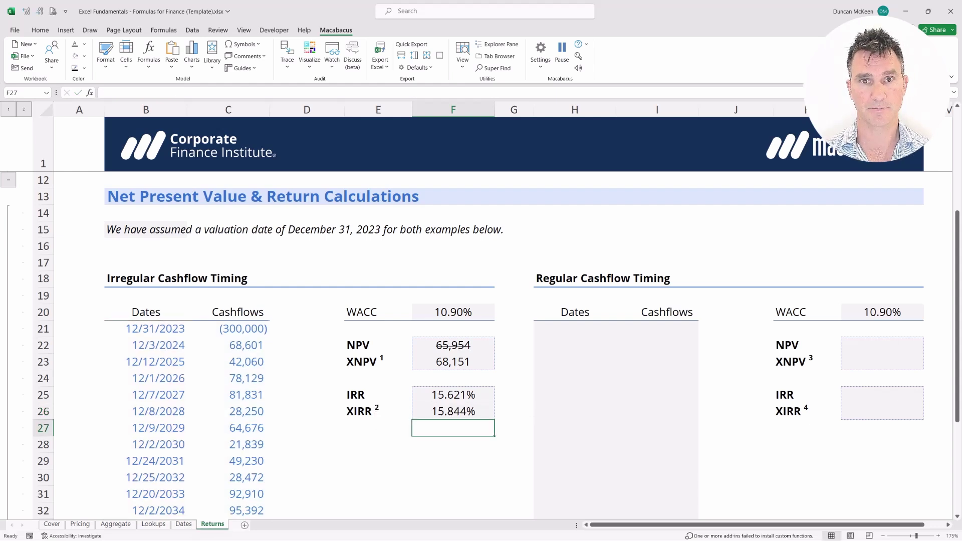
# Review the cell references of the XIRR formula in F26 without changing it
pyautogui.press('Up')
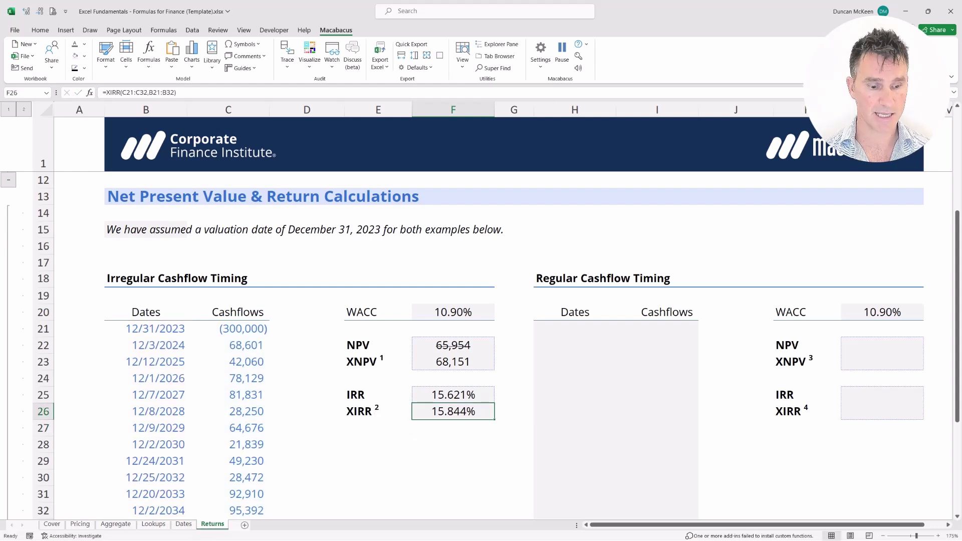
pyautogui.press('F2')
pyautogui.press('Left')
pyautogui.press('Left')
pyautogui.press('Left')
pyautogui.press('Left')
pyautogui.press('Left')
pyautogui.press('Left')
pyautogui.press('Left')
pyautogui.press('Left')
pyautogui.press('Left')
pyautogui.press('Right')
pyautogui.press('Right')
pyautogui.press('Right')
pyautogui.press('Return')
# Review the cell references of the IRR formula in F25 without changing it
pyautogui.press('Up')
pyautogui.press('Up')
pyautogui.press('F2')
pyautogui.press('Left')
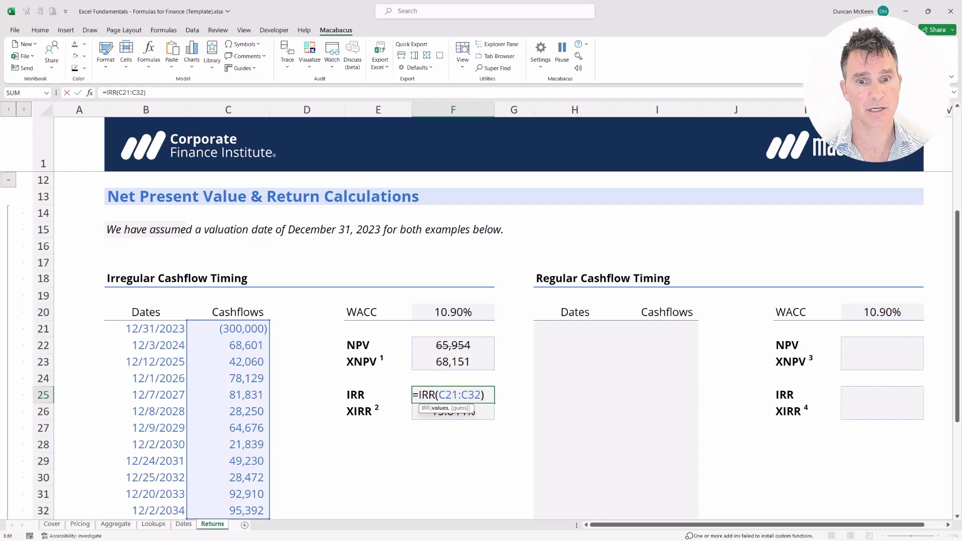
pyautogui.hotkey('ctrl', 'Return')
# Highlight the irregular cashflows in C21:C32 to examine the range used by the IRR calculation
pyautogui.press('Left')
pyautogui.press('Left')
pyautogui.press('Left')
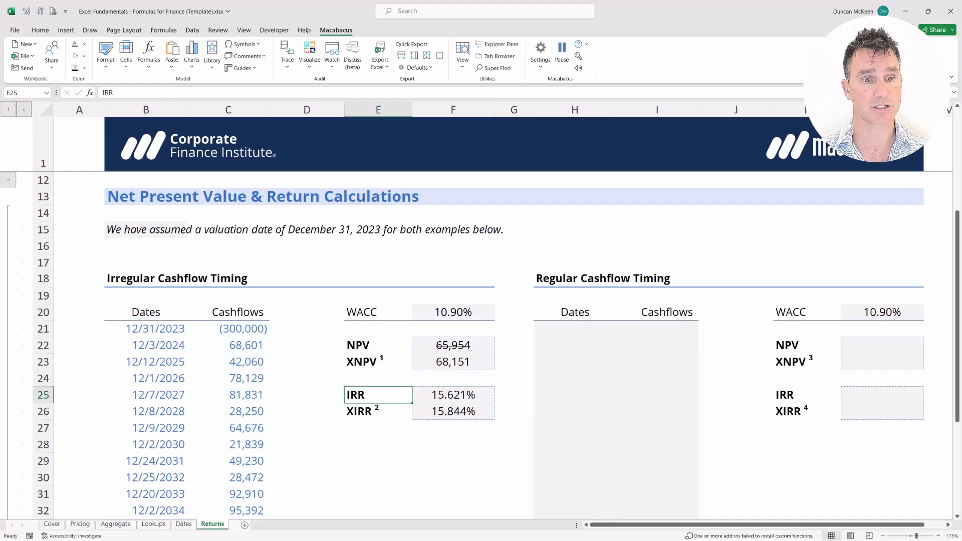
pyautogui.press('Up')
pyautogui.press('Up')
pyautogui.press('Up')
pyautogui.press('Up')
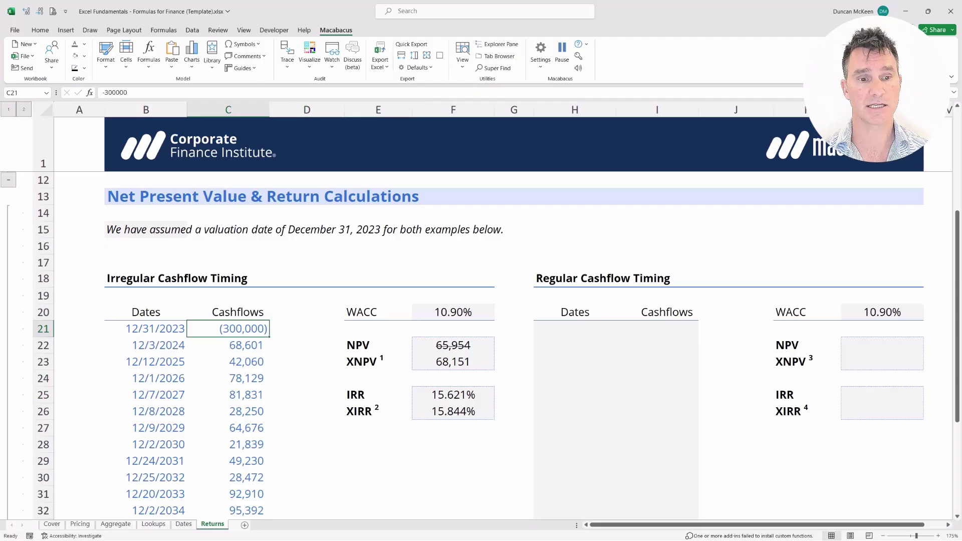
pyautogui.hotkey('shift', 'Down')
pyautogui.hotkey('shift', 'Down')
pyautogui.hotkey('shift', 'Down')
pyautogui.hotkey('shift', 'Down')
pyautogui.hotkey('shift', 'Down')
pyautogui.hotkey('shift', 'Down')
pyautogui.hotkey('shift', 'Down')
pyautogui.hotkey('shift', 'Down')
pyautogui.hotkey('shift', 'Down')
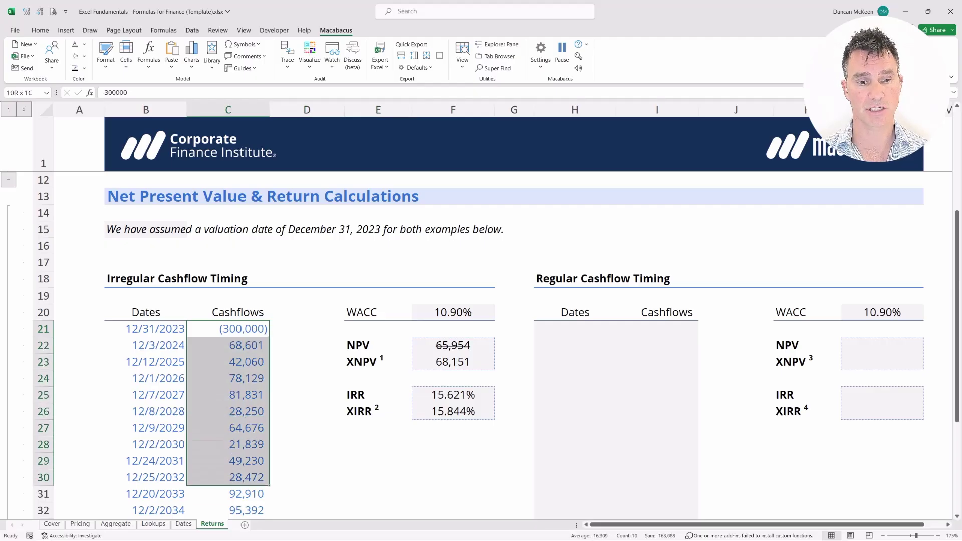
pyautogui.hotkey('shift', 'Down')
pyautogui.hotkey('shift', 'Down')
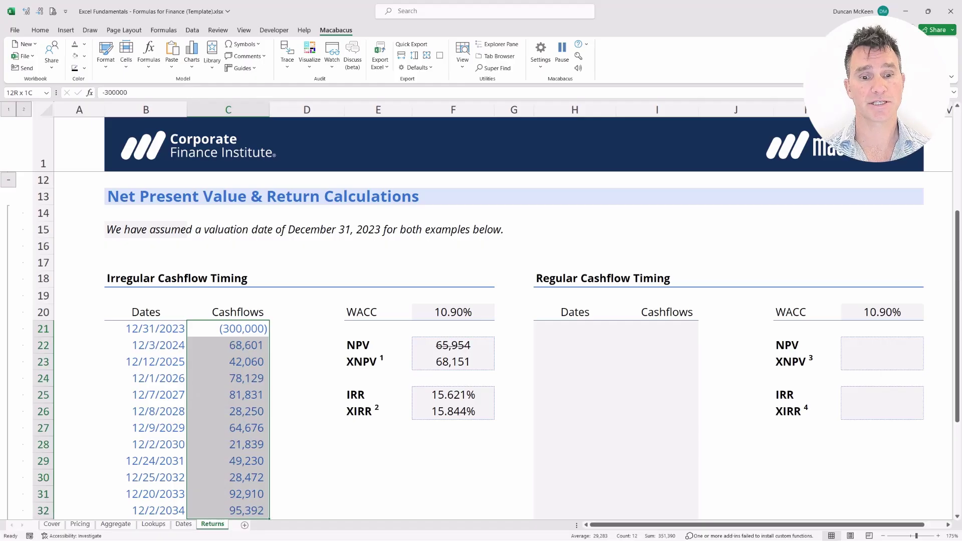
# Apply the Strikethrough font effect to the IRR result in F25 through the Format Cells dialog
pyautogui.press('Right')
pyautogui.press('Right')
pyautogui.press('Right')
pyautogui.press('Down')
pyautogui.press('Down')
pyautogui.press('Down')
pyautogui.press('Down')
pyautogui.press('Right')
pyautogui.hotkey('shift', 'Left')
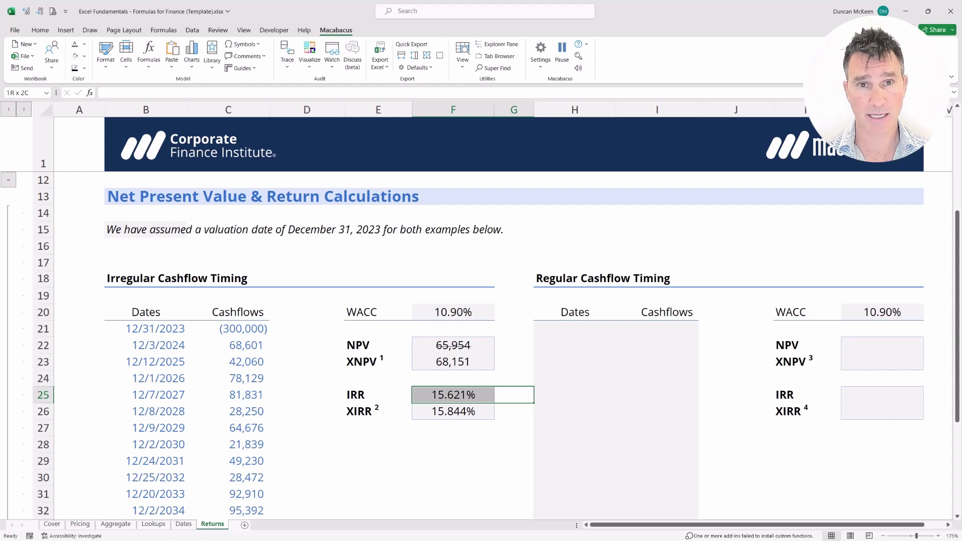
pyautogui.press('Left')
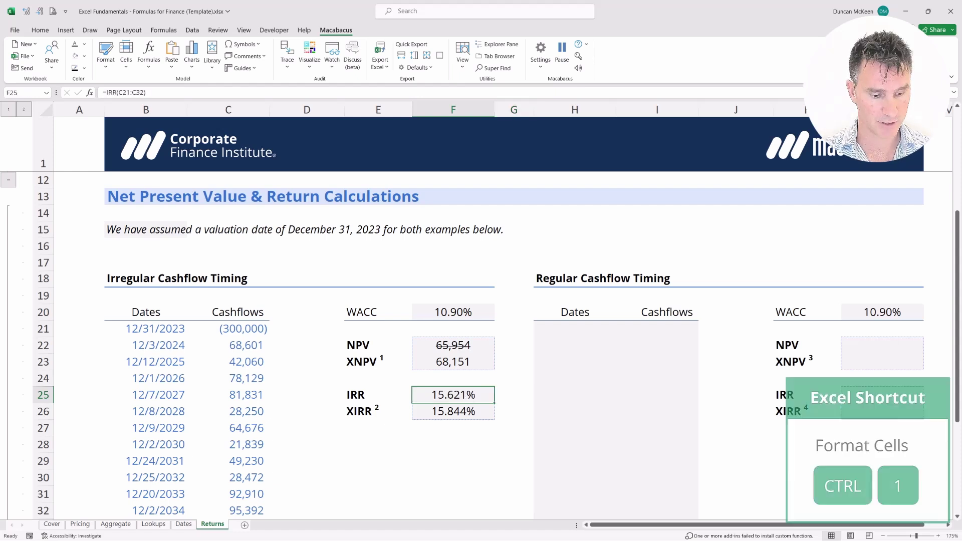
pyautogui.hotkey('ctrl', '1')
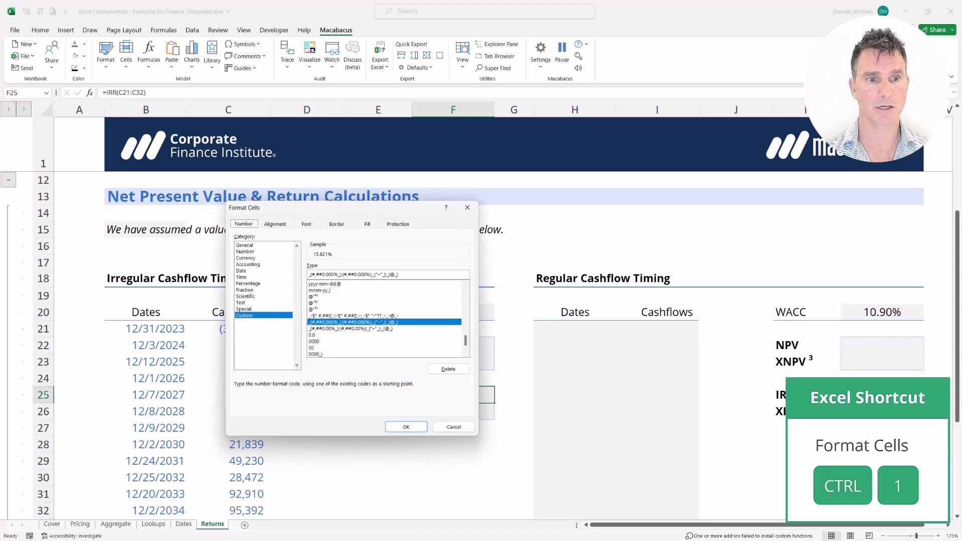
pyautogui.press('Right')
pyautogui.press('Right')
pyautogui.press('Right')
pyautogui.press('Left')
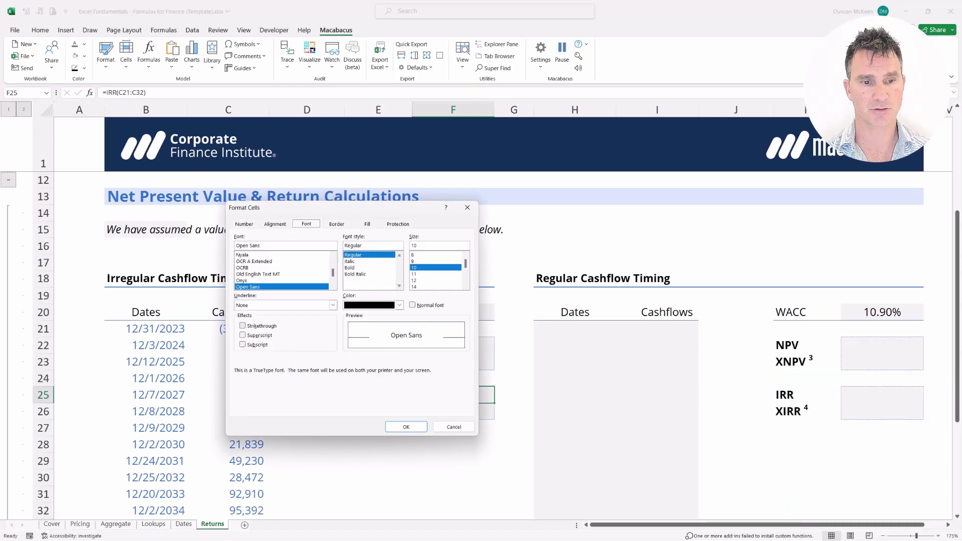
pyautogui.hotkey('alt', 'k')
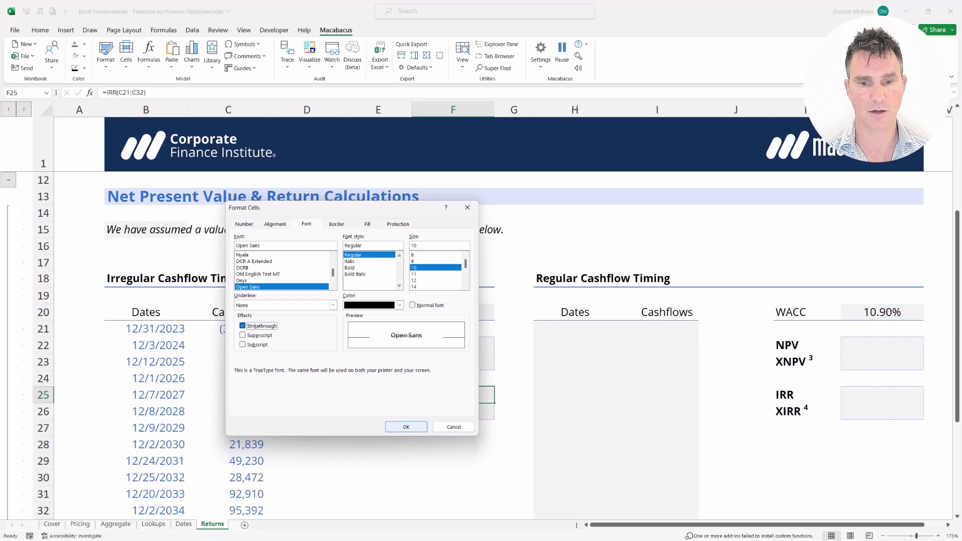
pyautogui.press('Return')
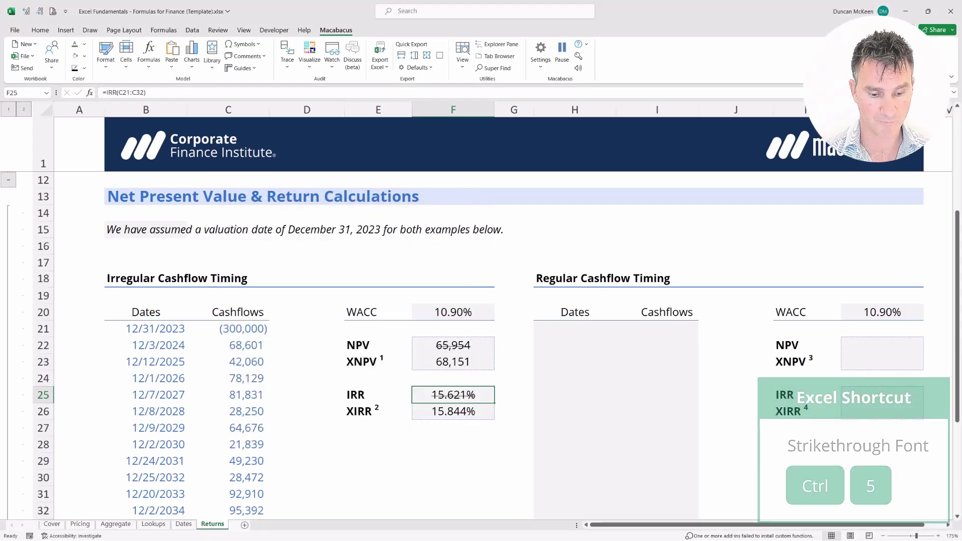
# Toggle the strikethrough on F25 off and on again, highlight F25:G25, and return to A13
pyautogui.hotkey('ctrl', '5')
pyautogui.hotkey('ctrl', '5')
pyautogui.hotkey('shift', 'Right')
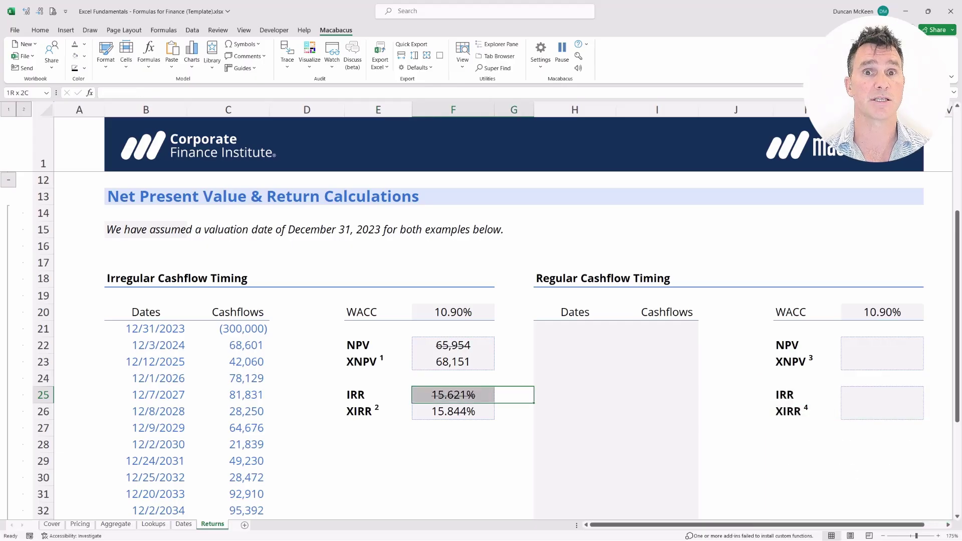
pyautogui.press('Left')
pyautogui.press('Left')
pyautogui.press('Left')
pyautogui.press('Left')
pyautogui.press('Left')
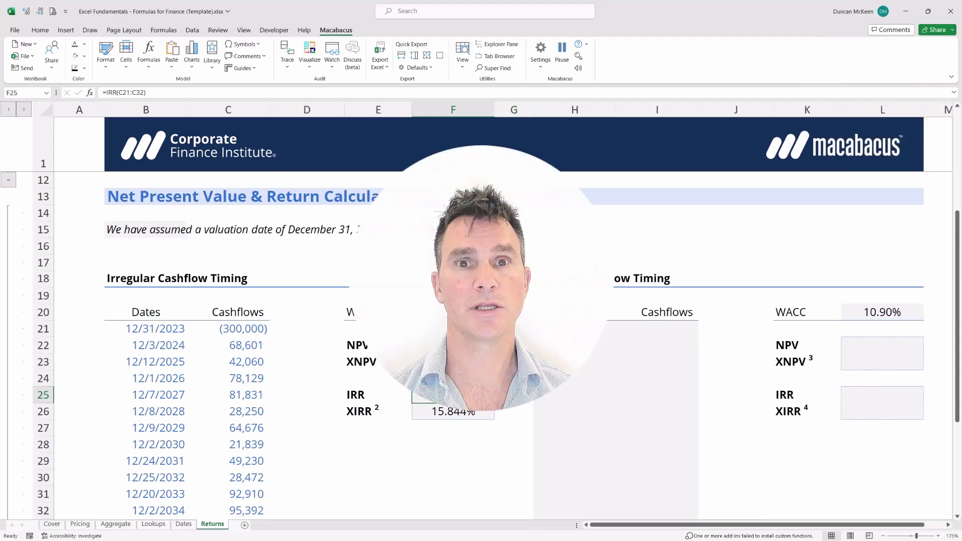
pyautogui.press('Left')
pyautogui.hotkey('ctrl', 'Up')
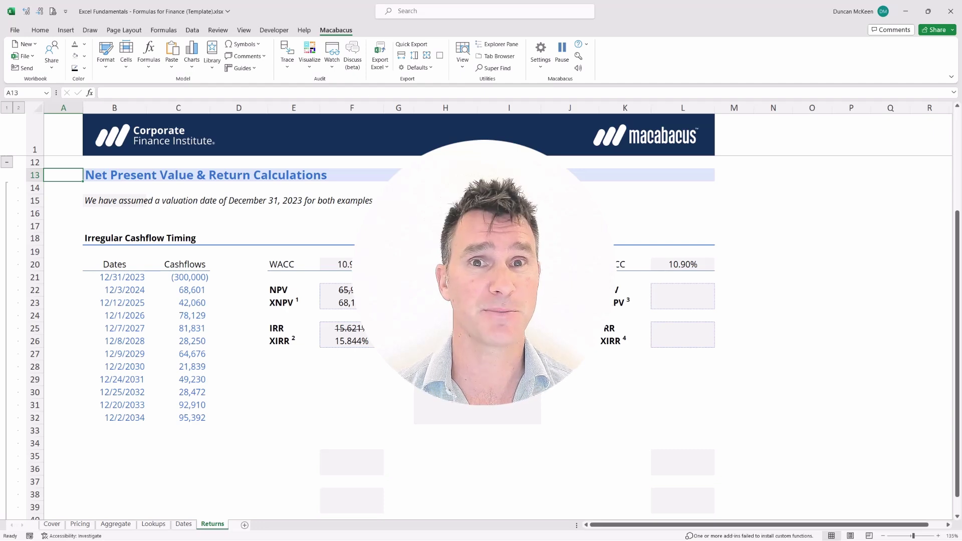
# Copy the two-line note on the NPV and XNPV results and paste it as values into F35:F36
pyautogui.hotkey('ctrl', 'c')
pyautogui.press('Down')
pyautogui.press('Down')
pyautogui.press('Down')
pyautogui.press('Down')
pyautogui.press('Down')
pyautogui.press('Down')
pyautogui.press('Down')
pyautogui.press('Down')
pyautogui.press('Down')
pyautogui.press('Down')
pyautogui.press('Down')
pyautogui.press('Down')
pyautogui.press('Down')
pyautogui.press('Down')
pyautogui.press('Down')
pyautogui.press('Down')
pyautogui.press('Down')
pyautogui.press('Down')
pyautogui.press('Down')
pyautogui.press('Down')
pyautogui.press('Down')
pyautogui.press('Right')
pyautogui.press('Right')
pyautogui.press('Right')
pyautogui.press('Right')
pyautogui.press('Right')
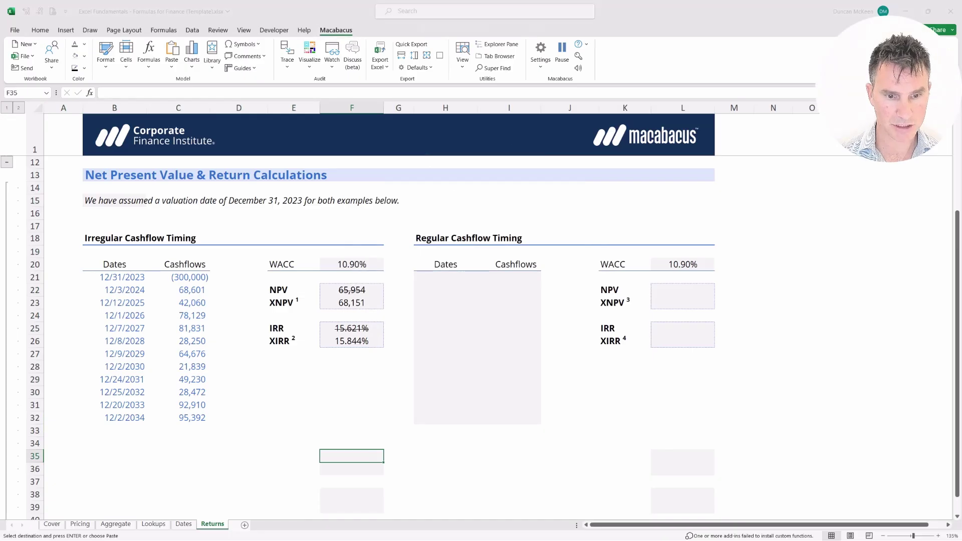
pyautogui.hotkey('ctrl', 'alt', 'v')
pyautogui.press('v')
pyautogui.press('Return')
# Highlight both lines of the NPV note across A35:F36 for reading, then collapse the selection to A35
pyautogui.press('Left')
pyautogui.press('Left')
pyautogui.press('Left')
pyautogui.press('Left')
pyautogui.press('Left')
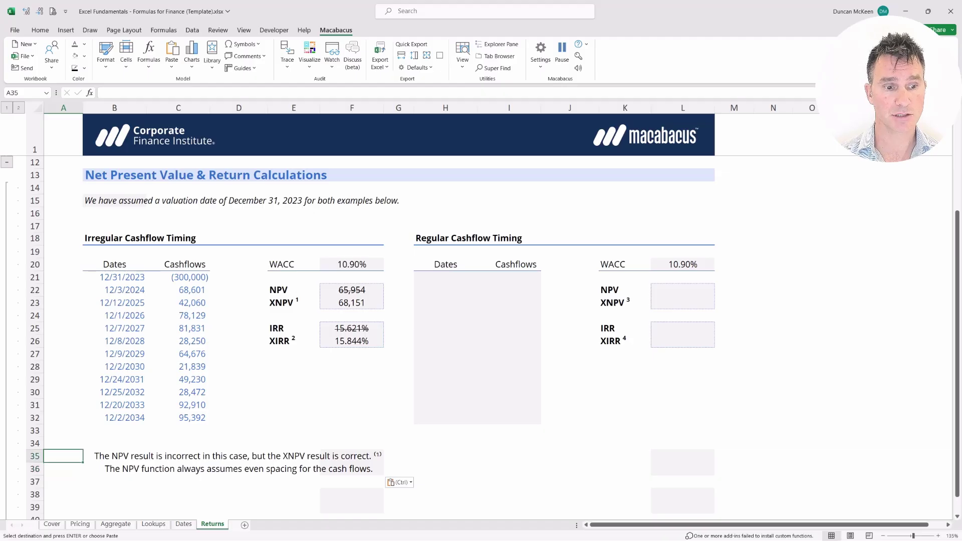
pyautogui.hotkey('shift', 'Down')
pyautogui.hotkey('shift', 'Right')
pyautogui.hotkey('shift', 'Right')
pyautogui.hotkey('shift', 'Right')
pyautogui.hotkey('shift', 'Right')
pyautogui.hotkey('shift', 'Right')
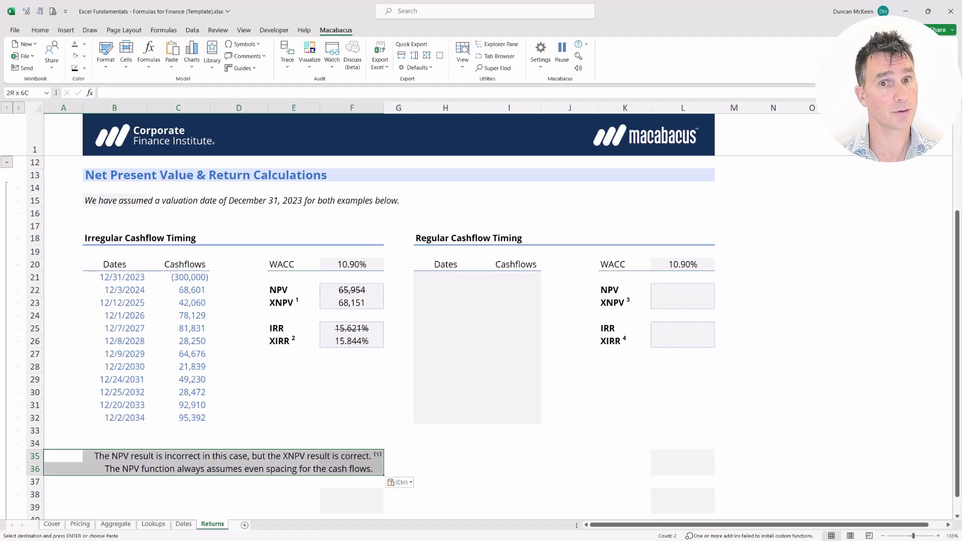
pyautogui.hotkey('shift', 'BackSpace')
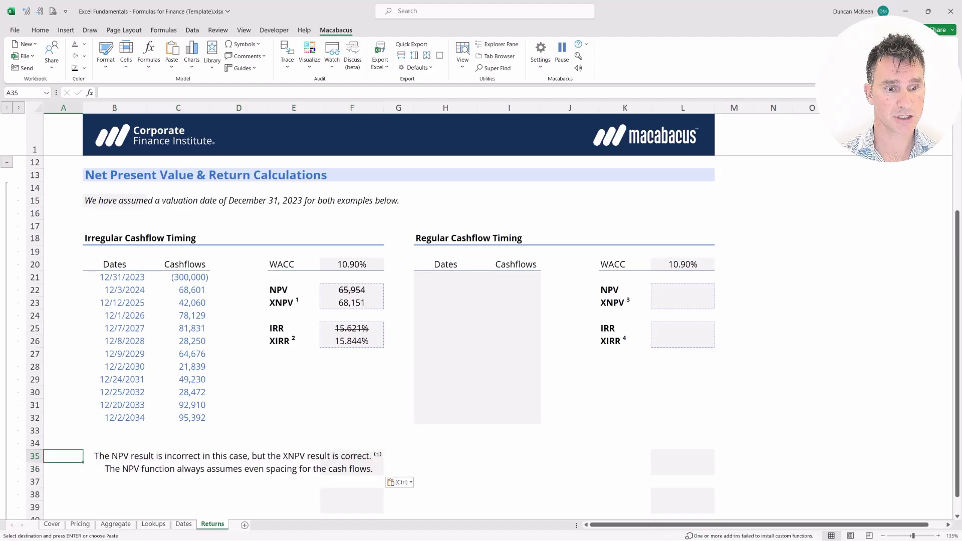
# Highlight the note's first line in A35:F35 and its second line in A36:F36 to read each one
pyautogui.hotkey('ctrl', 'shift', 'Right')
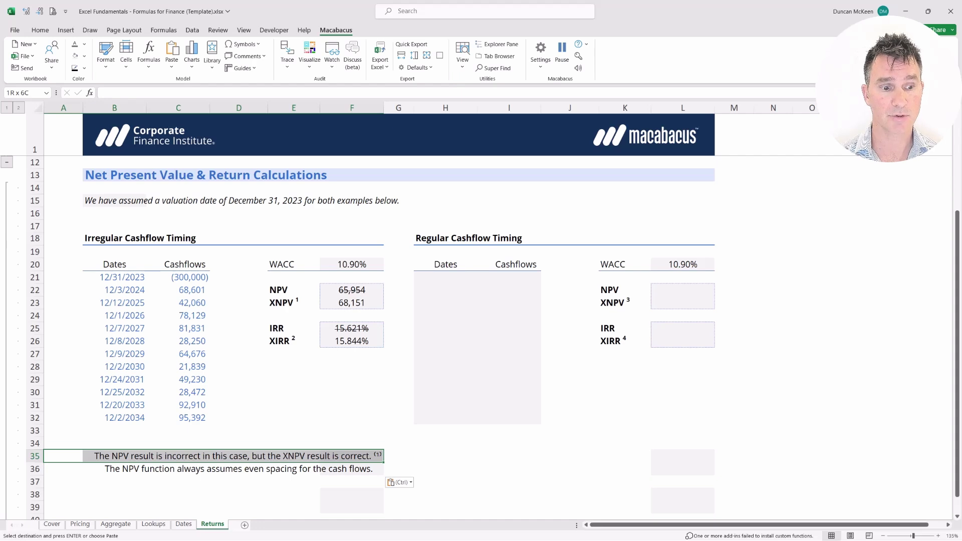
pyautogui.press('Down')
pyautogui.hotkey('shift', 'Right')
pyautogui.hotkey('shift', 'Right')
pyautogui.hotkey('shift', 'Right')
pyautogui.hotkey('shift', 'Right')
pyautogui.hotkey('shift', 'Right')
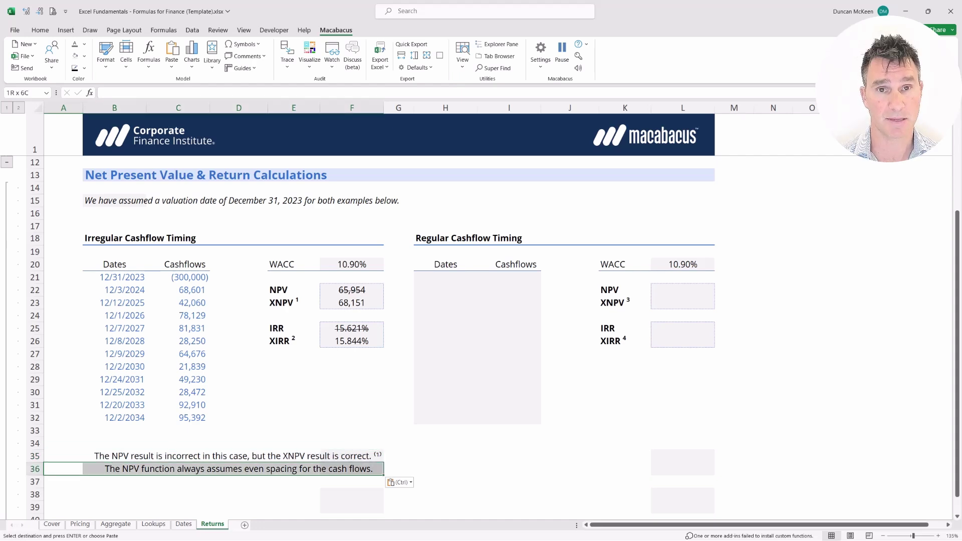
pyautogui.hotkey('shift', 'Up')
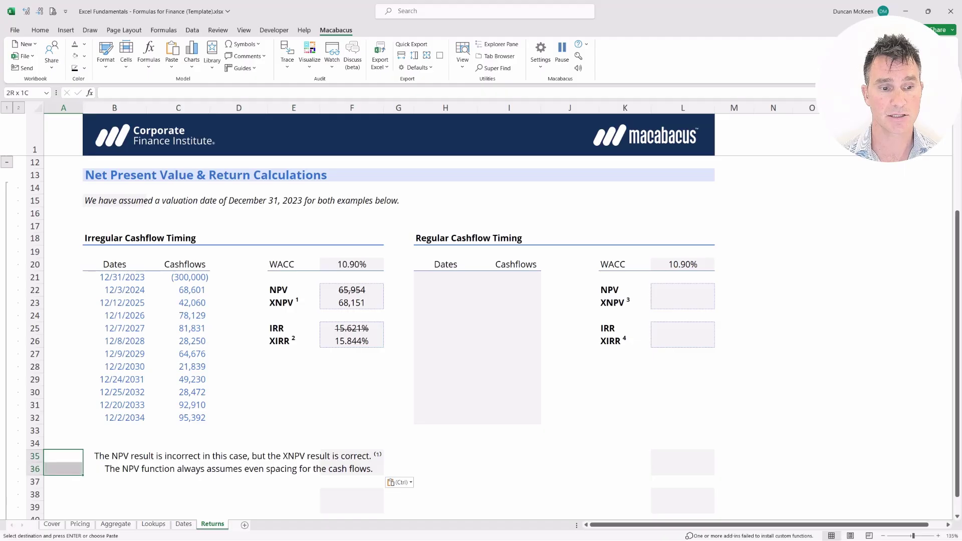
# Highlight the footnoted XNPV label across D23:E23 and the footnoted XIRR label across D26:E26 to match them with the notes
pyautogui.press('Up')
pyautogui.press('Up')
pyautogui.press('Up')
pyautogui.press('Up')
pyautogui.press('Up')
pyautogui.press('Up')
pyautogui.press('Up')
pyautogui.press('Up')
pyautogui.press('Up')
pyautogui.press('Up')
pyautogui.press('Up')
pyautogui.press('Up')
pyautogui.press('Up')
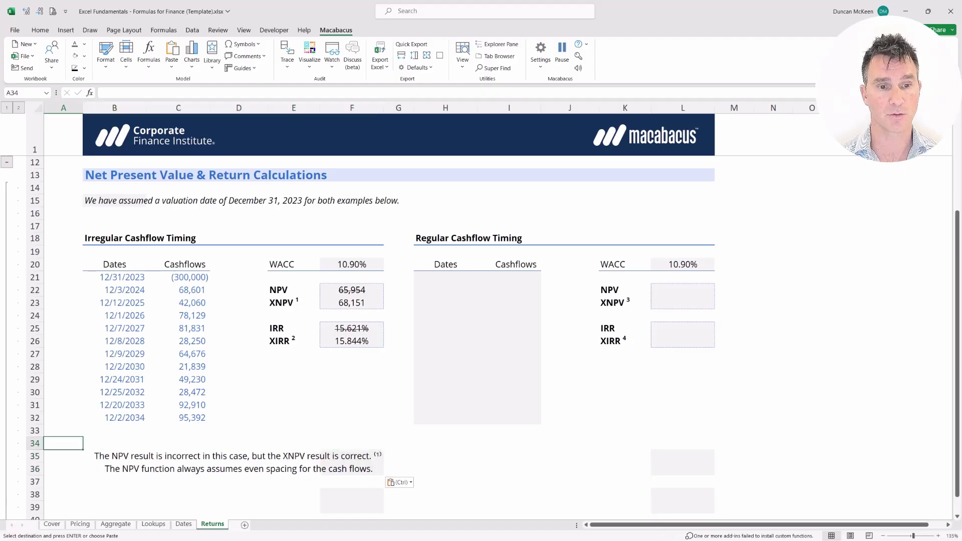
pyautogui.press('Right')
pyautogui.press('Right')
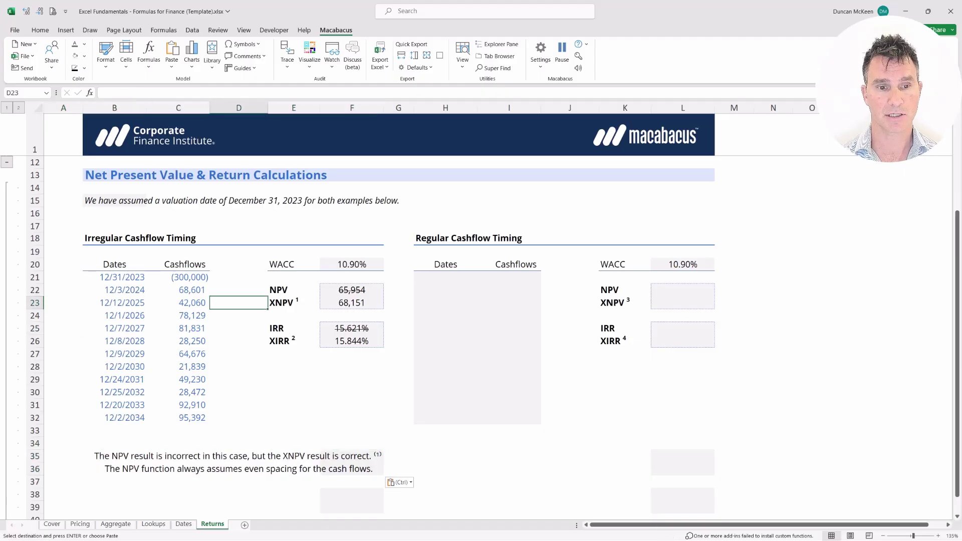
pyautogui.hotkey('shift', 'Right')
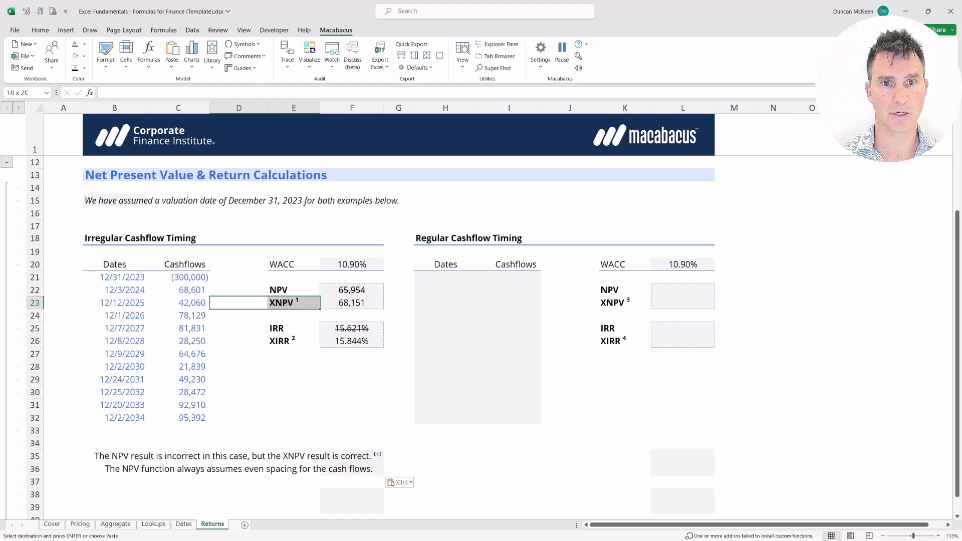
pyautogui.press('Down')
pyautogui.press('Down')
pyautogui.press('Down')
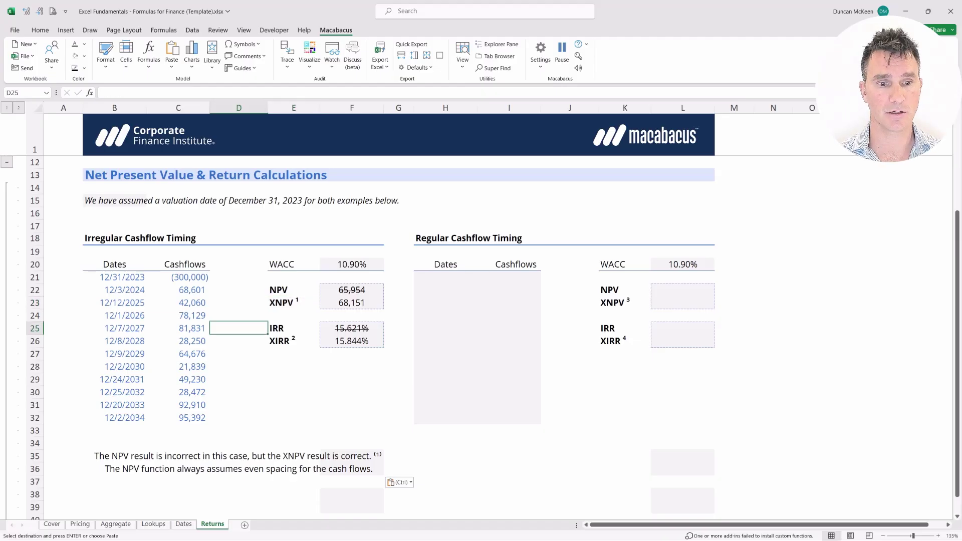
pyautogui.hotkey('shift', 'Right')
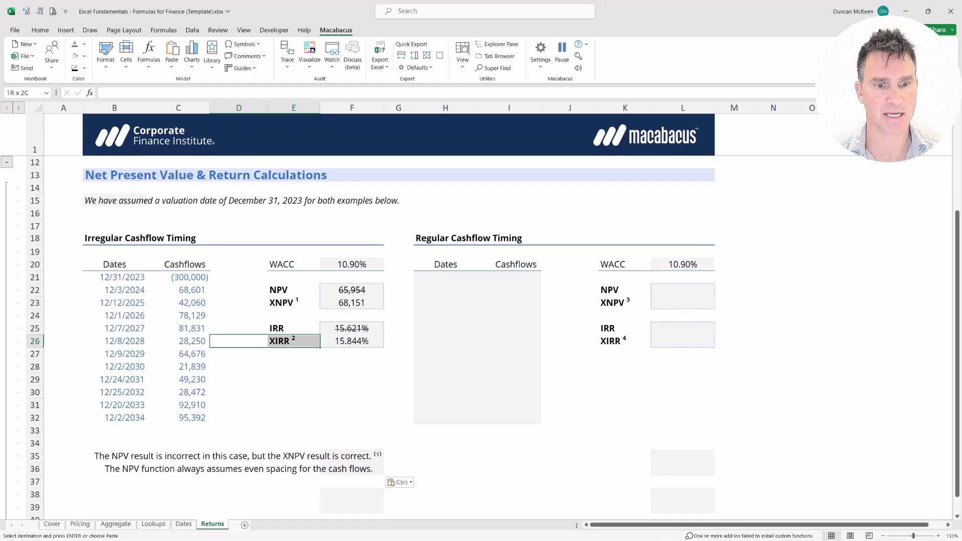
# Copy the two-line NPV note in F35:F36
pyautogui.press('Down')
pyautogui.press('Down')
pyautogui.press('Down')
pyautogui.press('Down')
pyautogui.press('Down')
pyautogui.press('Down')
pyautogui.press('Down')
pyautogui.press('Down')
pyautogui.press('Down')
pyautogui.press('Right')
pyautogui.press('Right')
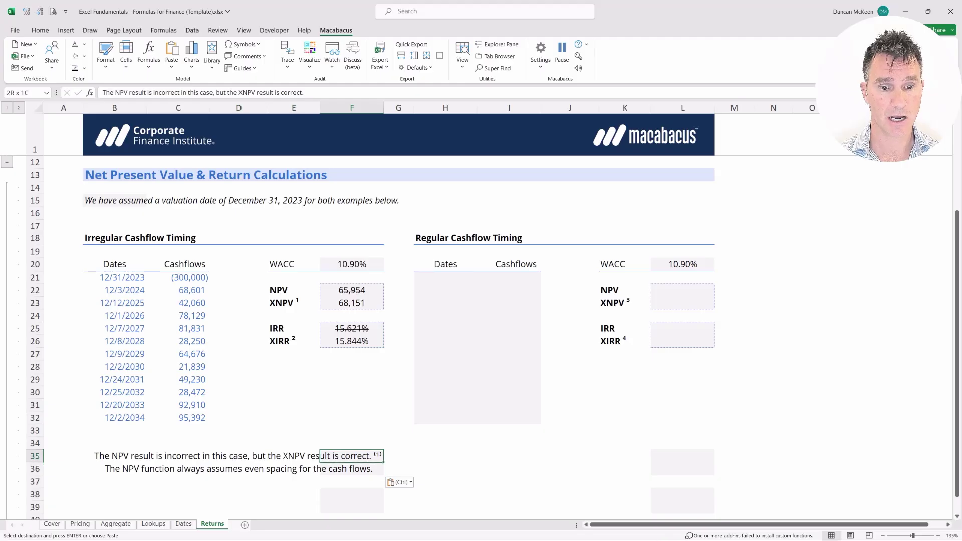
pyautogui.hotkey('shift', 'Down')
pyautogui.hotkey('ctrl', 'c')
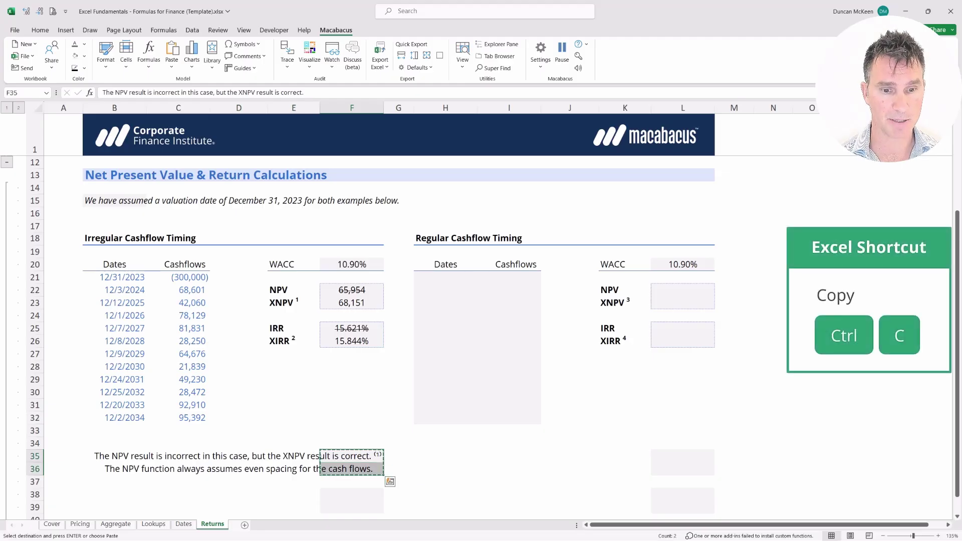
# Paste the copied note as values into F38:F39
pyautogui.press('Down')
pyautogui.press('Down')
pyautogui.press('Down')
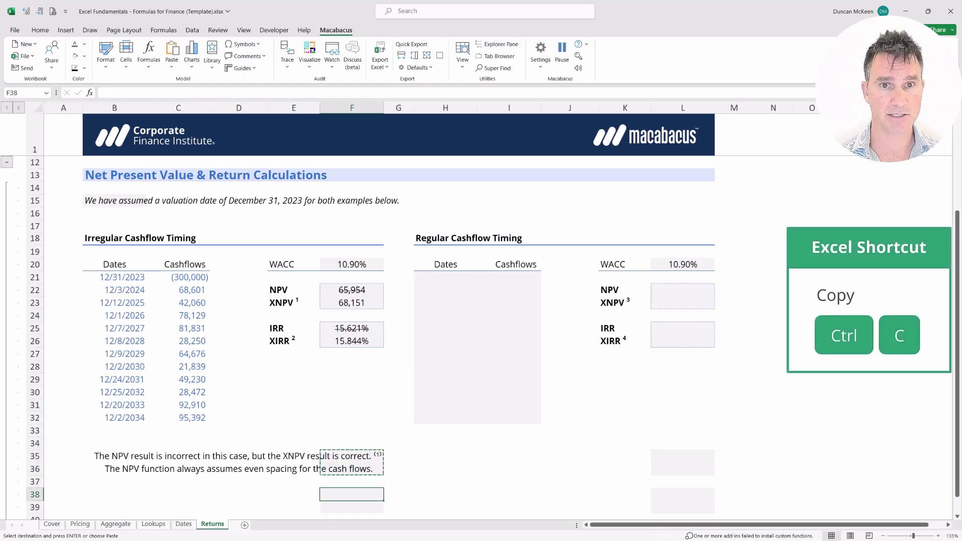
pyautogui.press('alt')
pyautogui.press('e')
pyautogui.press('s')
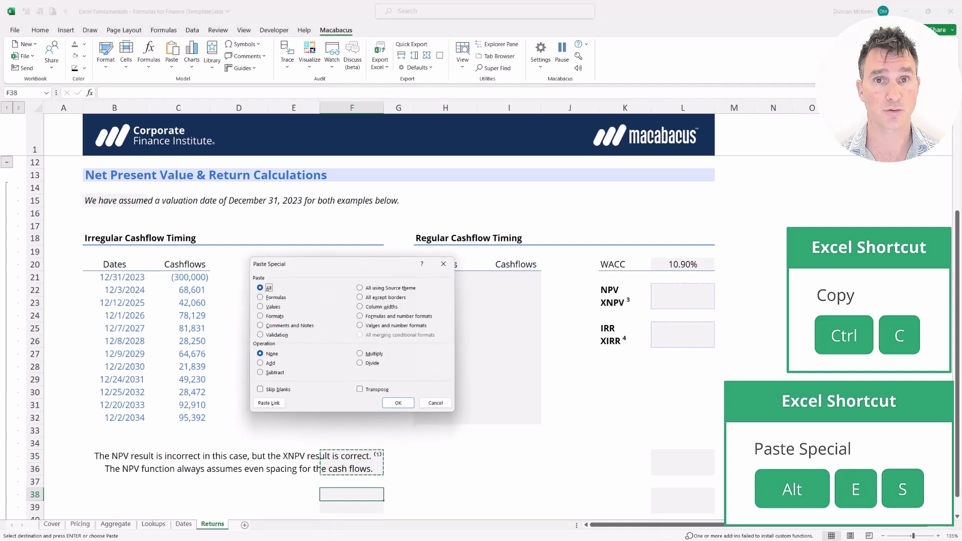
pyautogui.press('v')
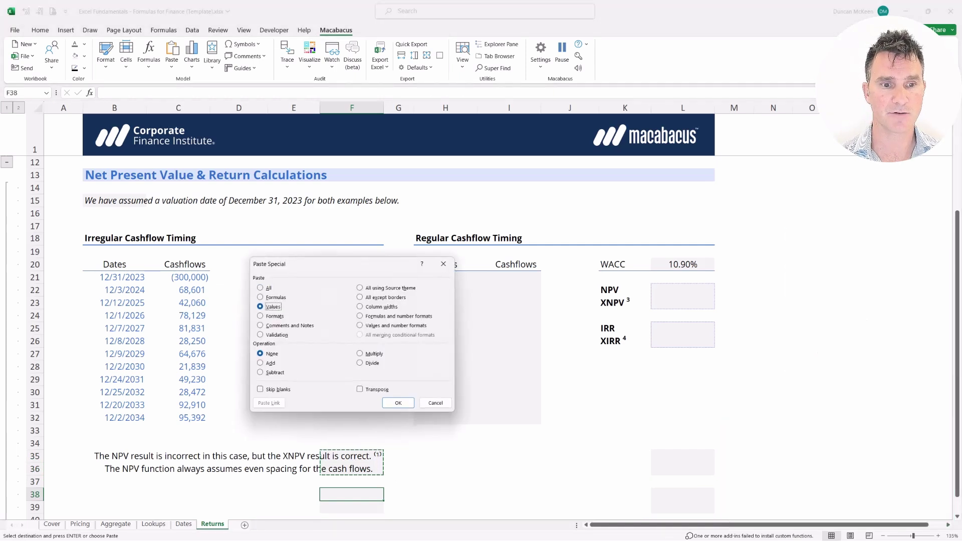
pyautogui.press('Return')
# Highlight the pasted second note across F38:G39 to check its wording
pyautogui.press('Up')
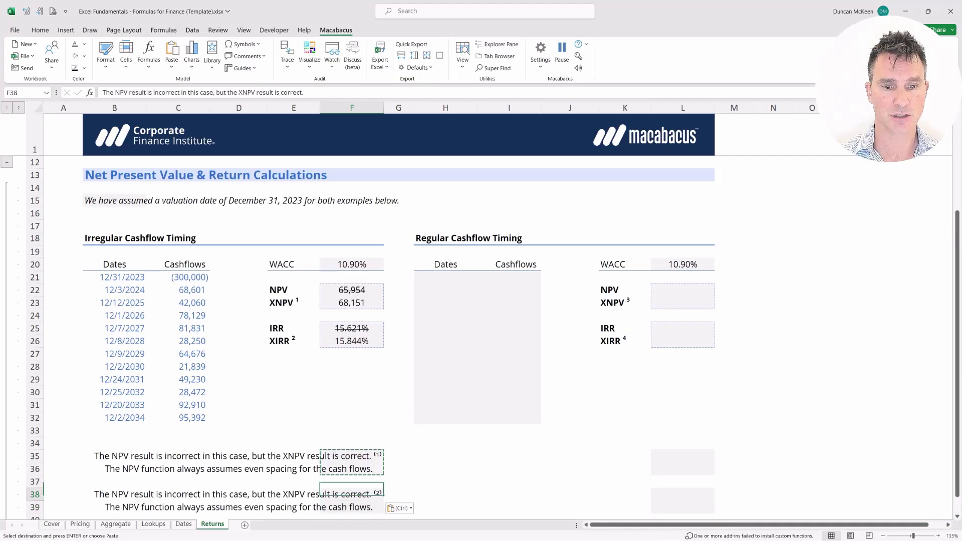
pyautogui.press('Down')
pyautogui.press('Right')
pyautogui.hotkey('shift', 'Left')
pyautogui.hotkey('shift', 'Down')
pyautogui.hotkey('shift', 'Up')
pyautogui.hotkey('shift', 'Down')
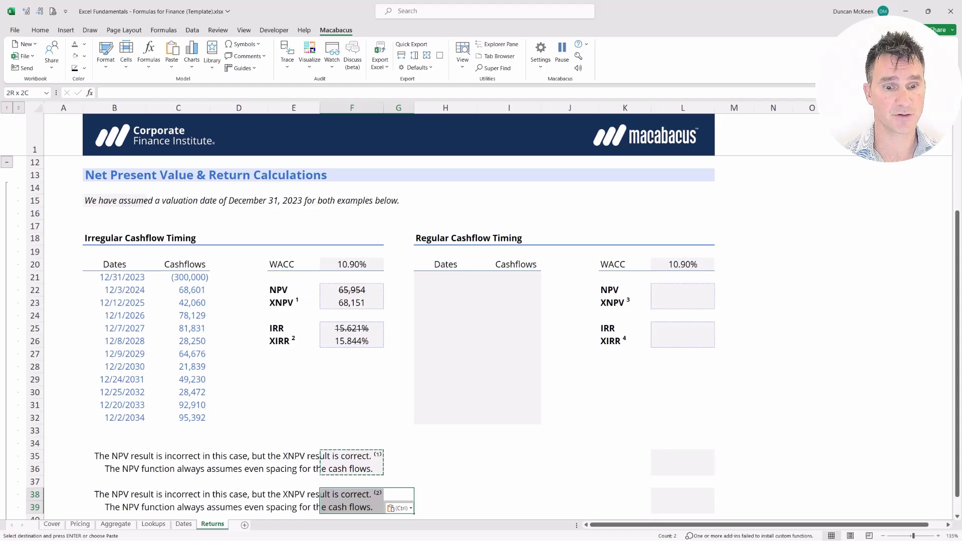
# Replace every NPV with IRR in the note in F38:F39 only, using Find and Replace
pyautogui.press('Left')
pyautogui.hotkey('shift', 'Down')
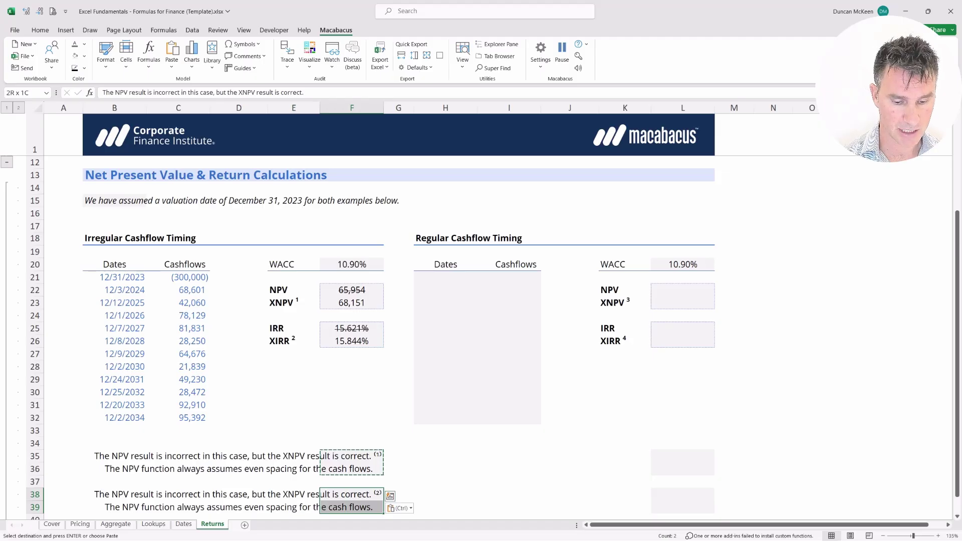
pyautogui.hotkey('ctrl', 'h')
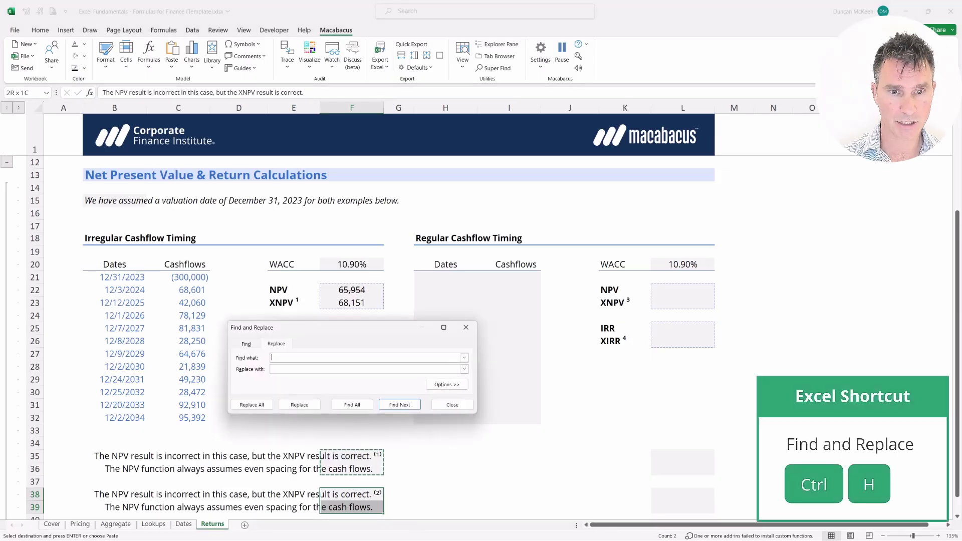
pyautogui.write('NPV')
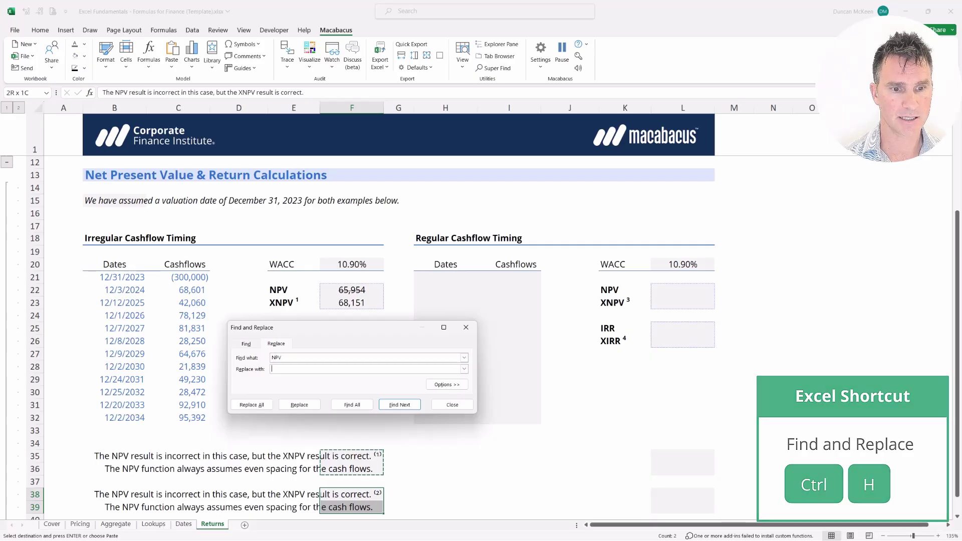
pyautogui.press('Tab')
pyautogui.press('Tab')
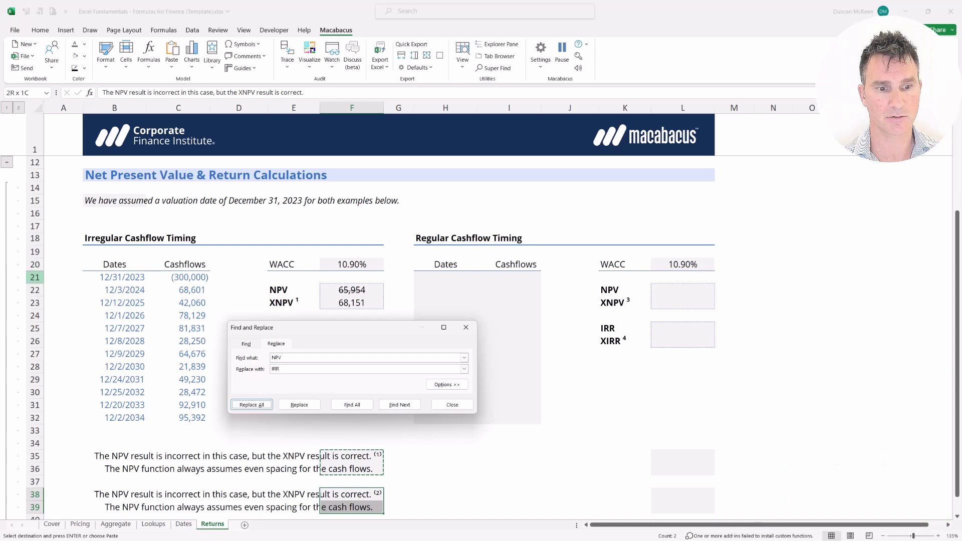
pyautogui.press('Return')
pyautogui.press('Return')
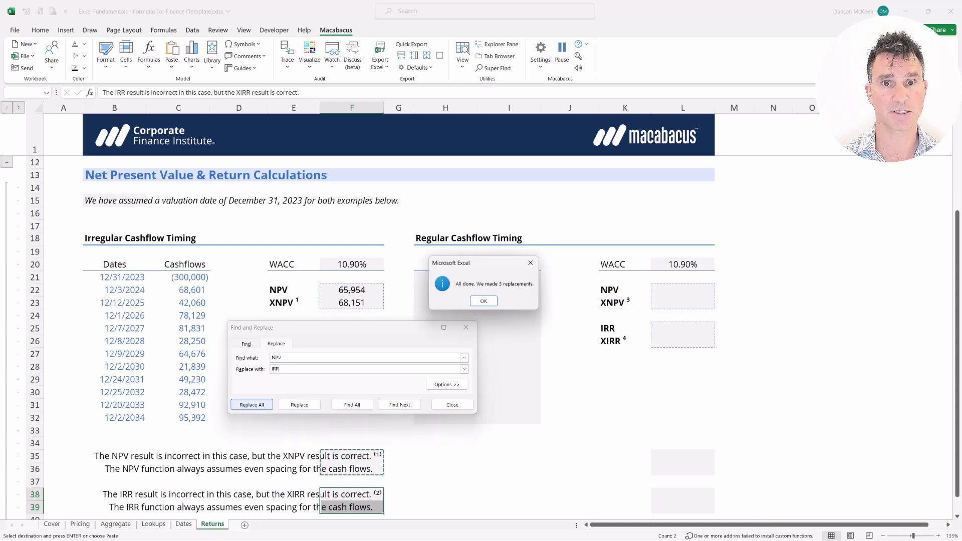
pyautogui.press('Return')
pyautogui.press('Escape')
pyautogui.press('Escape')
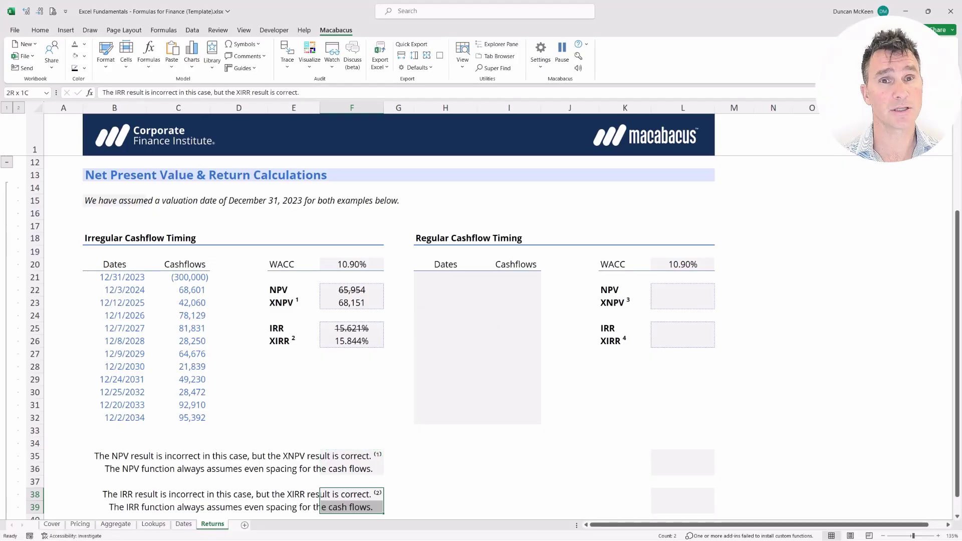
# Highlight the labels in E23:E26 to review the footnote numbers beside XNPV and XIRR
pyautogui.press('Up')
pyautogui.press('Up')
pyautogui.press('Up')
pyautogui.press('Up')
pyautogui.press('Up')
pyautogui.press('Up')
pyautogui.press('Up')
pyautogui.press('Up')
pyautogui.press('Up')
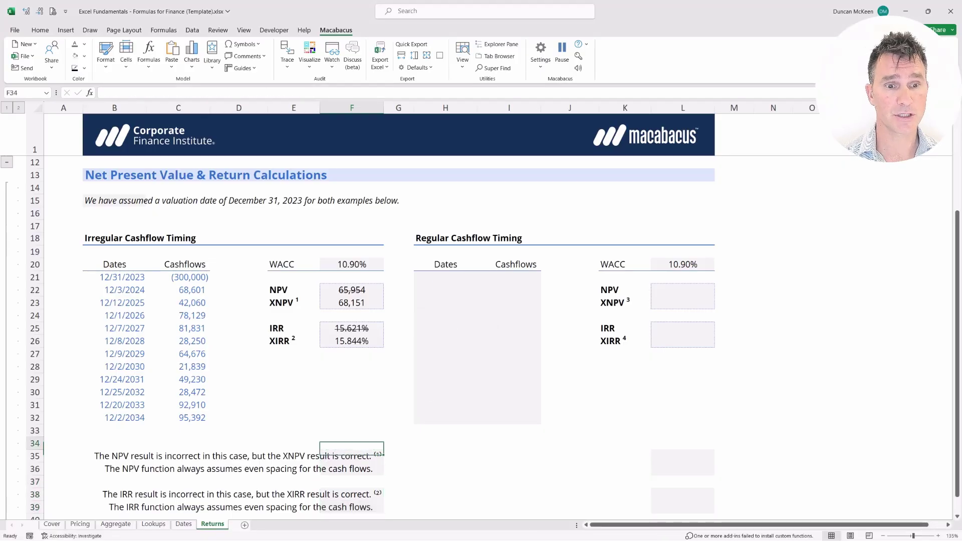
pyautogui.press('Left')
pyautogui.press('Up')
pyautogui.press('Up')
pyautogui.press('Up')
pyautogui.press('Up')
pyautogui.press('Up')
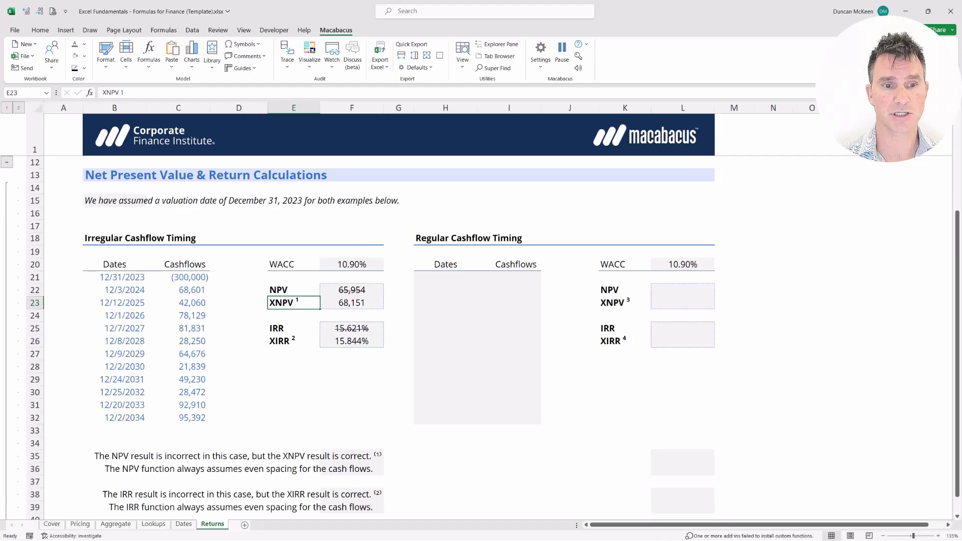
pyautogui.hotkey('shift', 'Down')
pyautogui.hotkey('shift', 'Down')
pyautogui.hotkey('shift', 'Down')
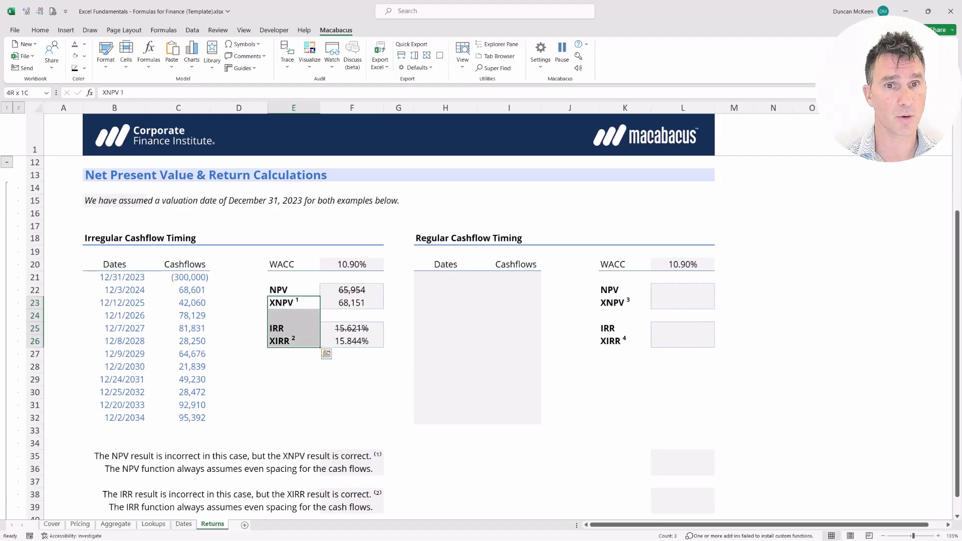
# Highlight both notes across B34:F39 for review, and return to A13
pyautogui.press('Down')
pyautogui.press('Down')
pyautogui.press('Down')
pyautogui.press('Down')
pyautogui.press('Down')
pyautogui.press('Down')
pyautogui.press('Down')
pyautogui.press('Down')
pyautogui.press('Right')
pyautogui.press('Down')
pyautogui.press('Down')
pyautogui.press('Down')
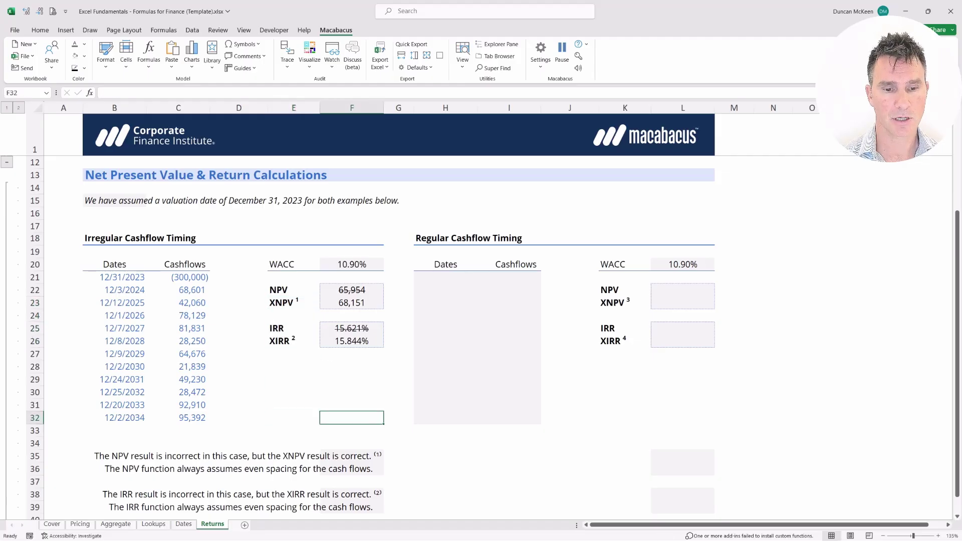
pyautogui.hotkey('shift', 'Down')
pyautogui.hotkey('shift', 'Down')
pyautogui.hotkey('shift', 'Down')
pyautogui.hotkey('shift', 'Down')
pyautogui.hotkey('shift', 'Down')
pyautogui.hotkey('shift', 'Left')
pyautogui.hotkey('shift', 'Left')
pyautogui.hotkey('shift', 'Left')
pyautogui.hotkey('shift', 'Left')
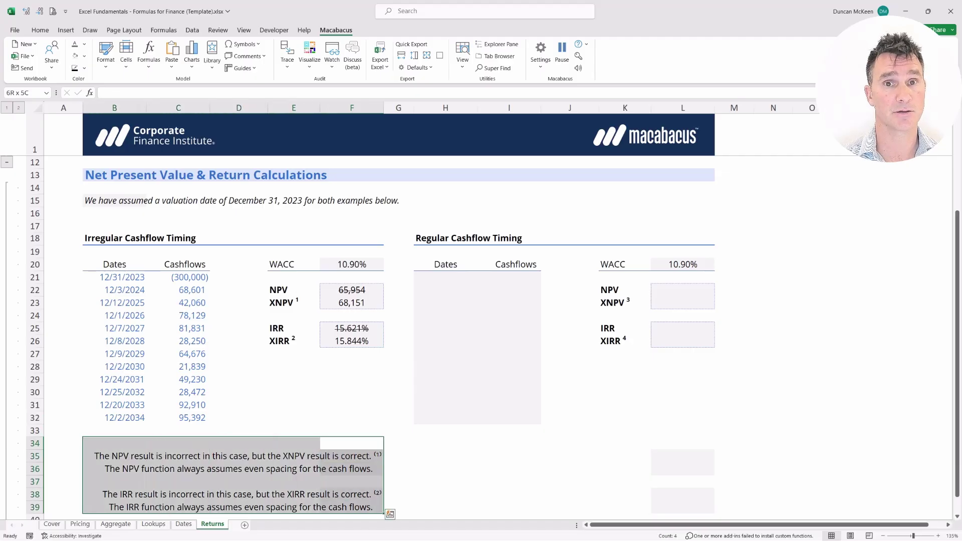
pyautogui.press('Home')
pyautogui.hotkey('ctrl', 'Up')
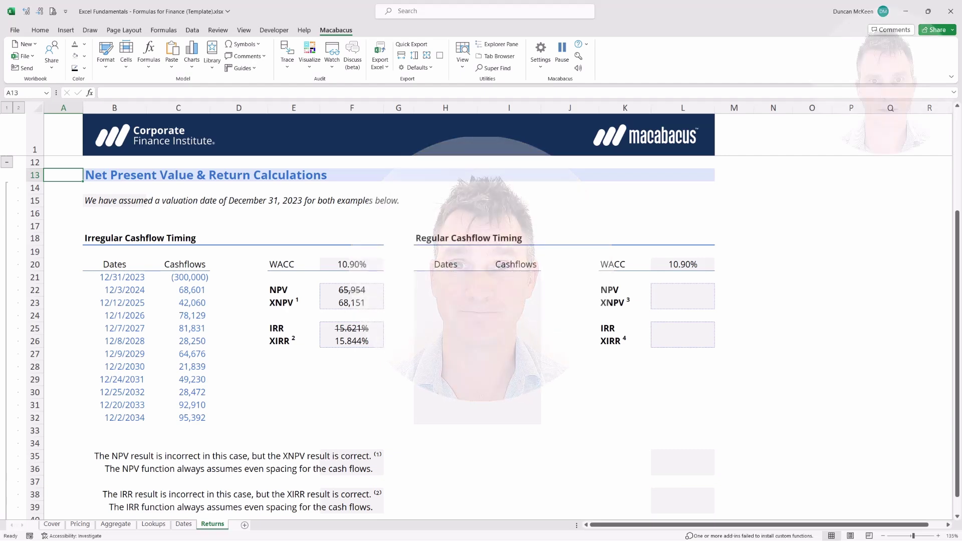
# Link the first regular cashflow in I21 to the irregular one with =C21
pyautogui.press('Down')
pyautogui.press('Down')
pyautogui.press('Down')
pyautogui.press('Down')
pyautogui.press('Down')
pyautogui.press('Down')
pyautogui.press('Down')
pyautogui.press('Down')
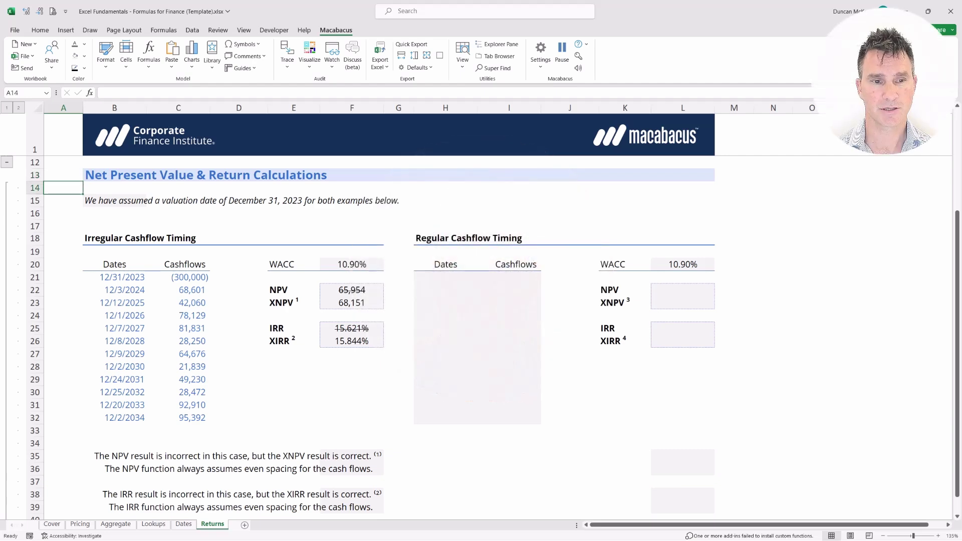
pyautogui.press('Right')
pyautogui.press('Right')
pyautogui.press('Right')
pyautogui.press('Right')
pyautogui.press('Right')
pyautogui.press('Right')
pyautogui.press('Right')
pyautogui.press('Right')
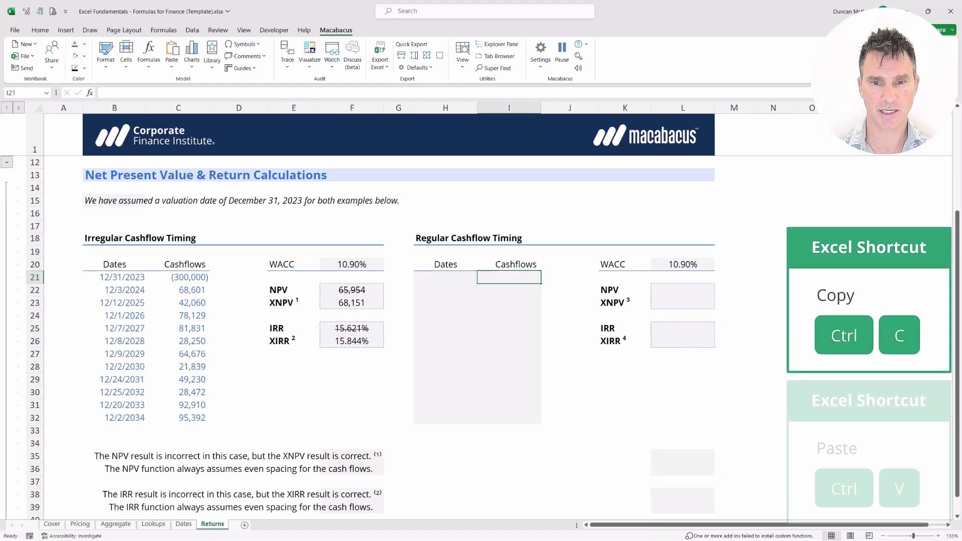
pyautogui.write('=')
pyautogui.press('Left')
pyautogui.press('Left')
pyautogui.press('Left')
pyautogui.press('Left')
pyautogui.press('Left')
pyautogui.press('Left')
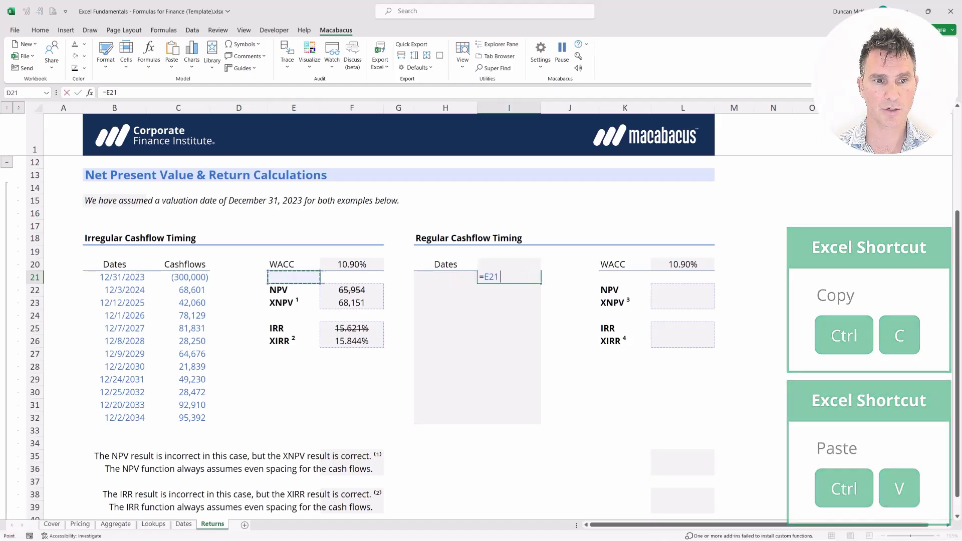
pyautogui.hotkey('ctrl', 'Return')
# Fill the cashflow link from I21 down through I32
pyautogui.hotkey('shift', 'Down')
pyautogui.hotkey('shift', 'Down')
pyautogui.hotkey('shift', 'Down')
pyautogui.hotkey('shift', 'Down')
pyautogui.hotkey('shift', 'Down')
pyautogui.hotkey('shift', 'Down')
pyautogui.hotkey('shift', 'Down')
pyautogui.hotkey('shift', 'Down')
pyautogui.hotkey('shift', 'Down')
pyautogui.hotkey('shift', 'Down')
pyautogui.hotkey('shift', 'Down')
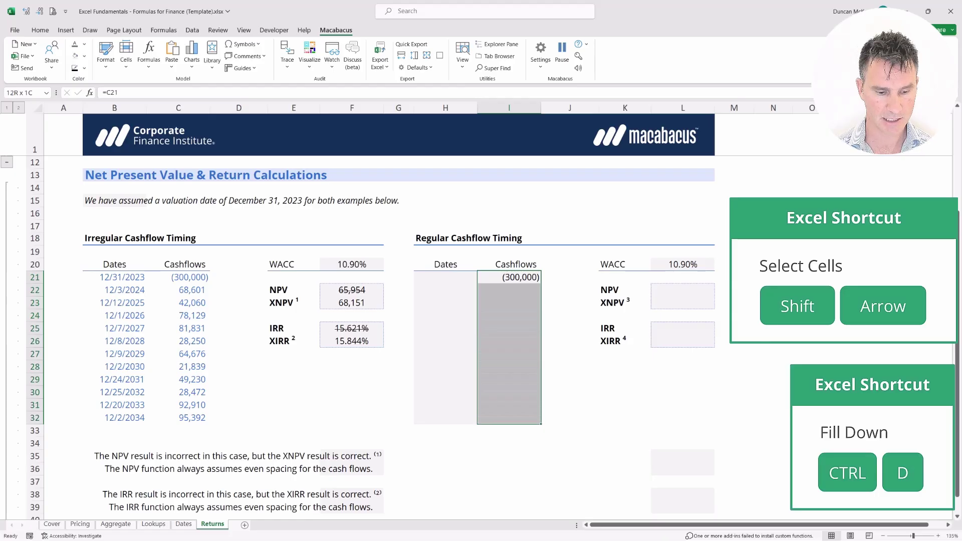
pyautogui.hotkey('ctrl', 'd')
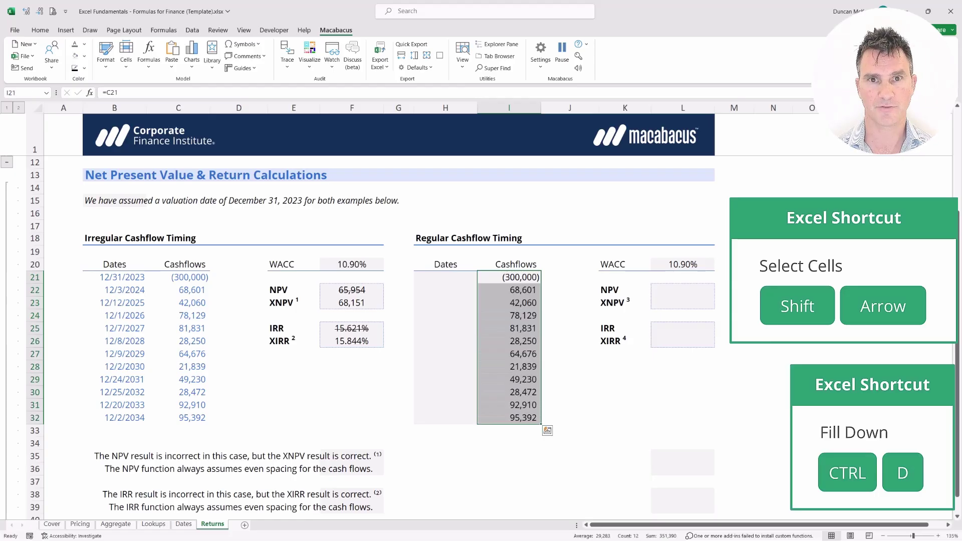
# Link the first regular cashflow date in H21 to the irregular start date with =B21
pyautogui.press('Left')
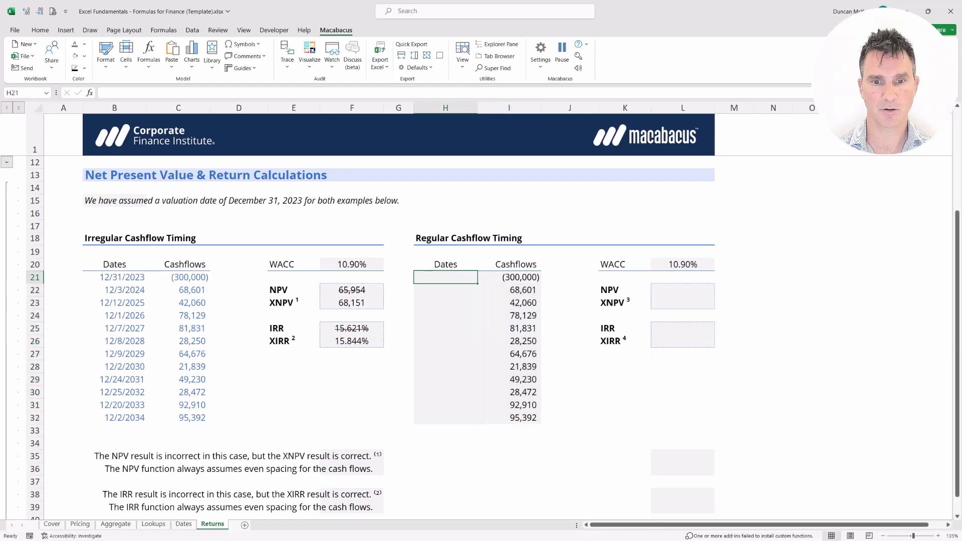
pyautogui.write('=')
pyautogui.press('Left')
pyautogui.press('Left')
pyautogui.press('Left')
pyautogui.press('Left')
pyautogui.press('Left')
pyautogui.press('Left')
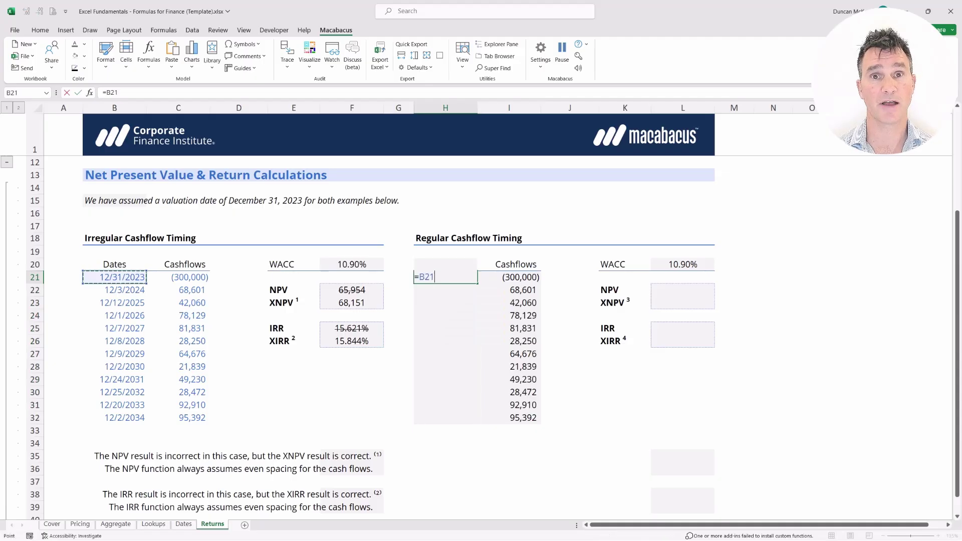
pyautogui.press('Return')
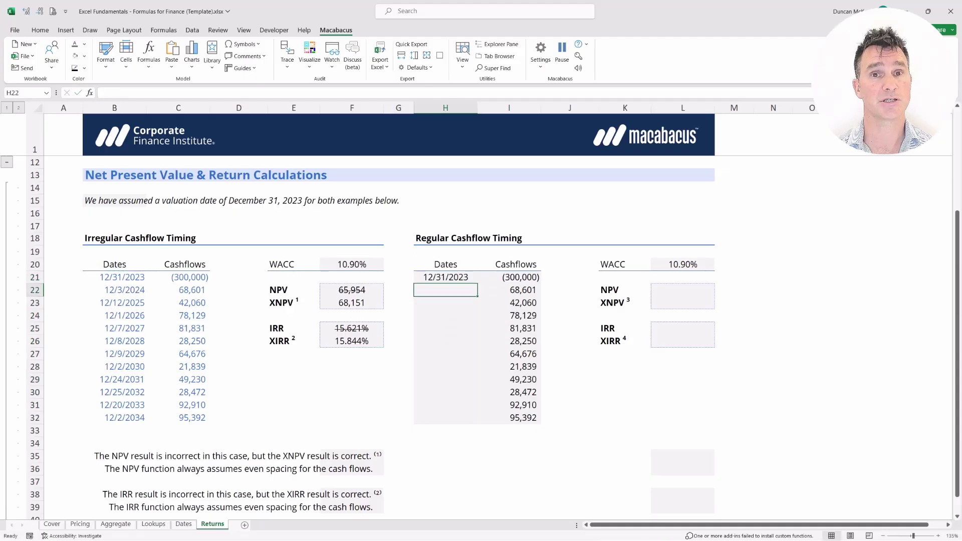
# Calculate the second regular cashflow date in H22, twelve months after H21, with =EDATE(H21,12)
pyautogui.press('Up')
pyautogui.hotkey('shift', 'Down')
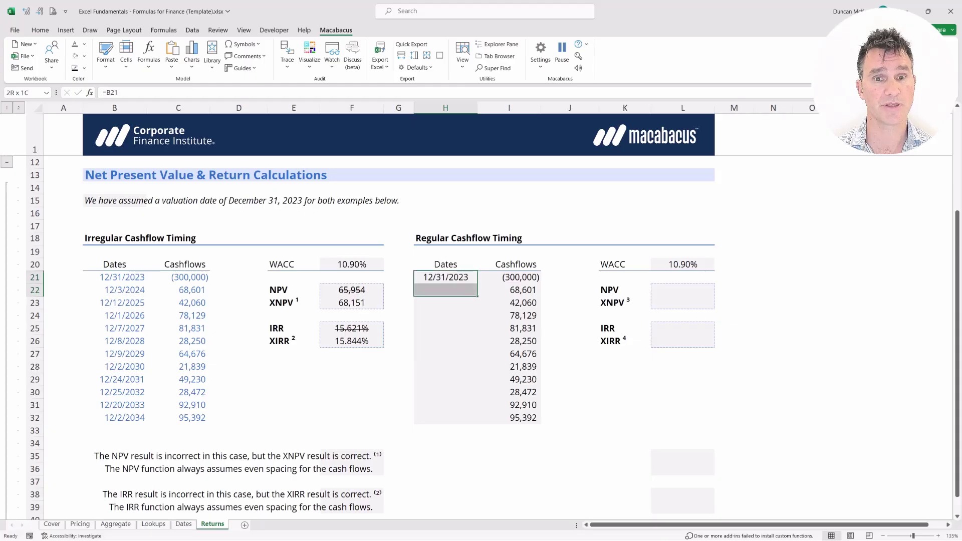
pyautogui.press('Down')
pyautogui.write('=')
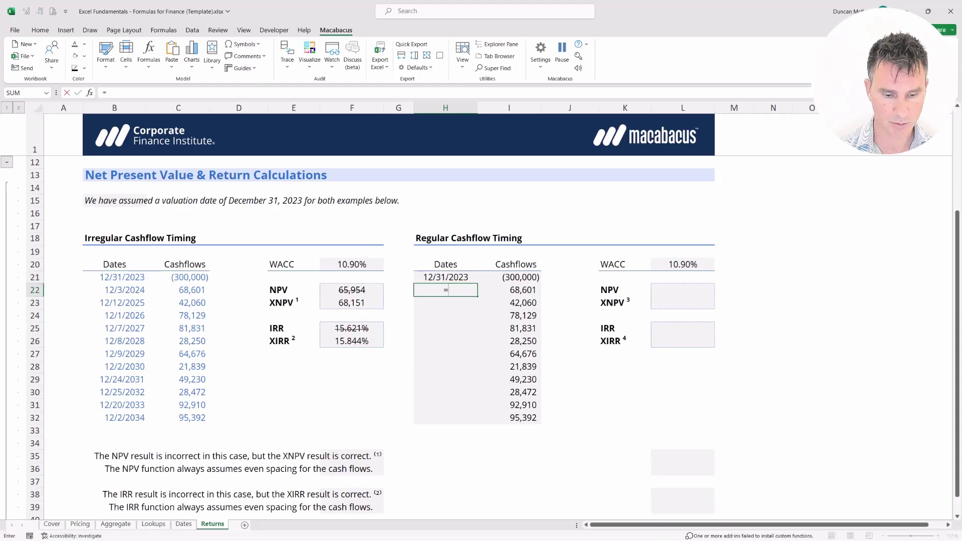
pyautogui.write('ed')
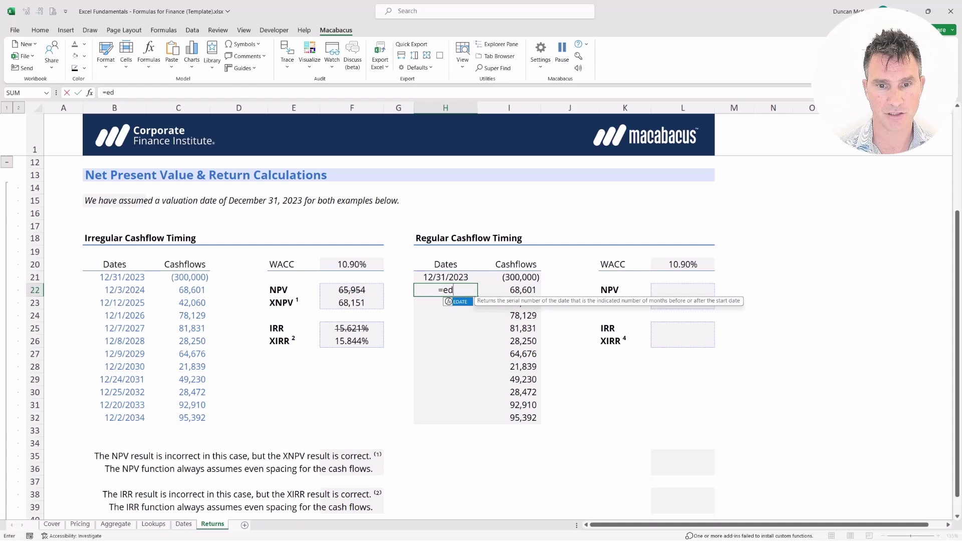
pyautogui.press('Tab')
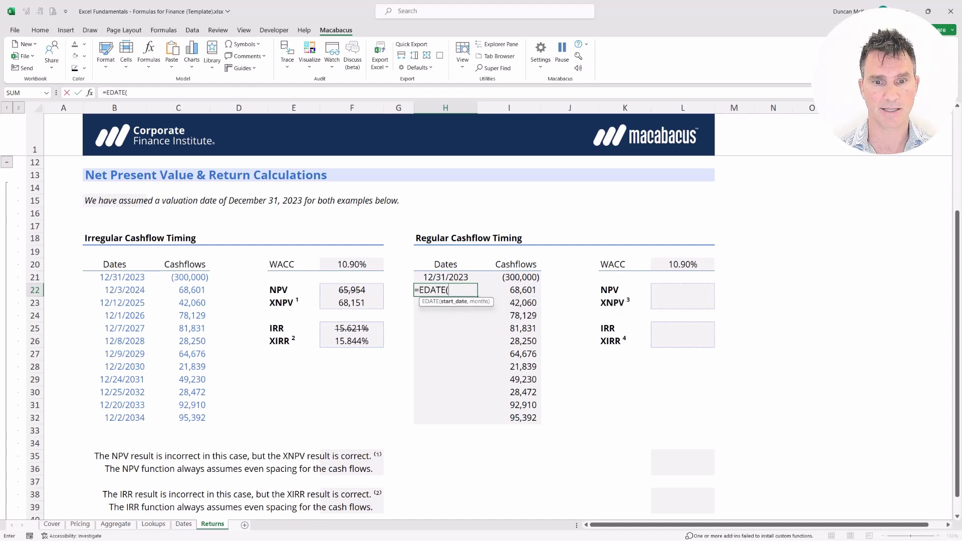
pyautogui.press('Up')
pyautogui.write(',')
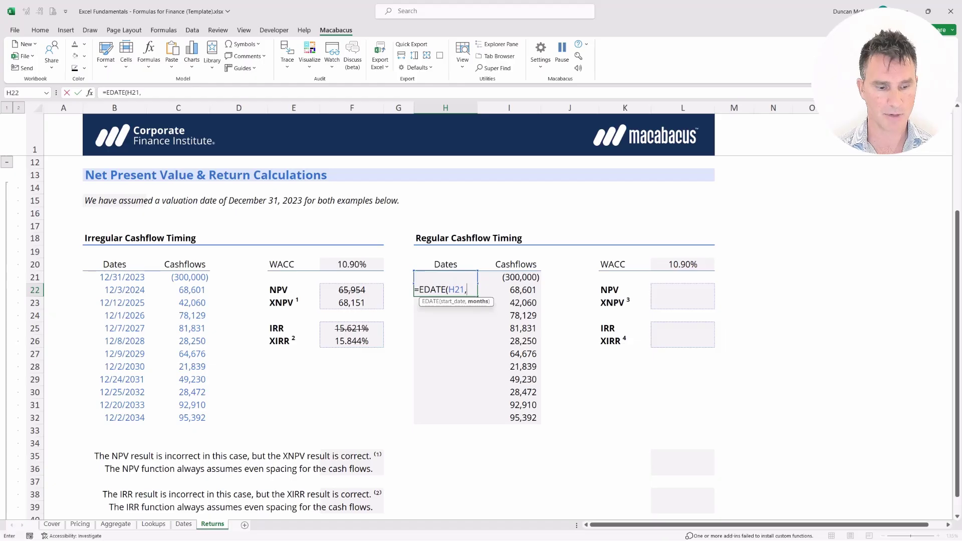
pyautogui.write('12')
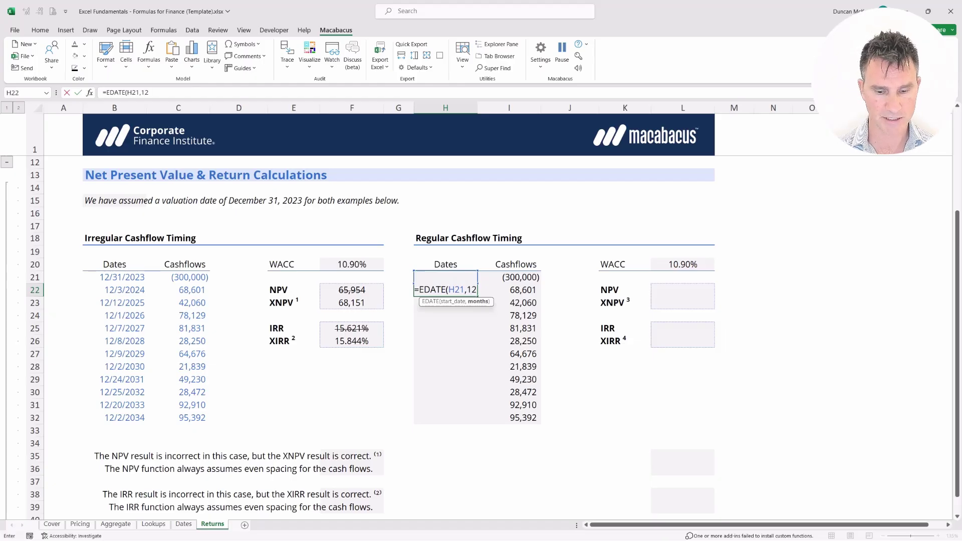
pyautogui.press('Return')
# Fill the EDATE formula from H22 down through H32
pyautogui.press('Up')
pyautogui.hotkey('shift', 'Down')
pyautogui.hotkey('shift', 'Down')
pyautogui.hotkey('shift', 'Down')
pyautogui.hotkey('shift', 'Down')
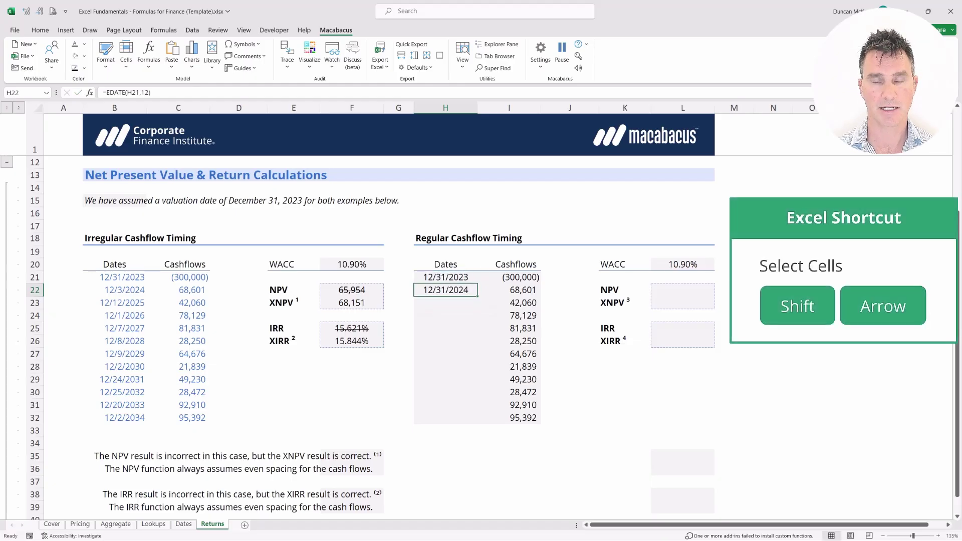
pyautogui.hotkey('shift', 'Down')
pyautogui.hotkey('shift', 'Down')
pyautogui.hotkey('shift', 'Down')
pyautogui.hotkey('shift', 'Down')
pyautogui.hotkey('shift', 'Down')
pyautogui.hotkey('shift', 'Down')
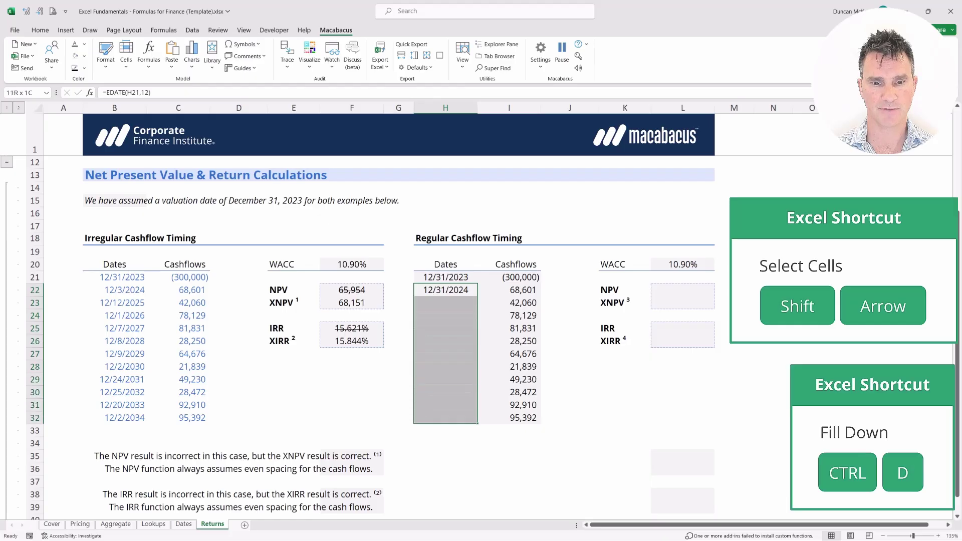
pyautogui.hotkey('ctrl', 'd')
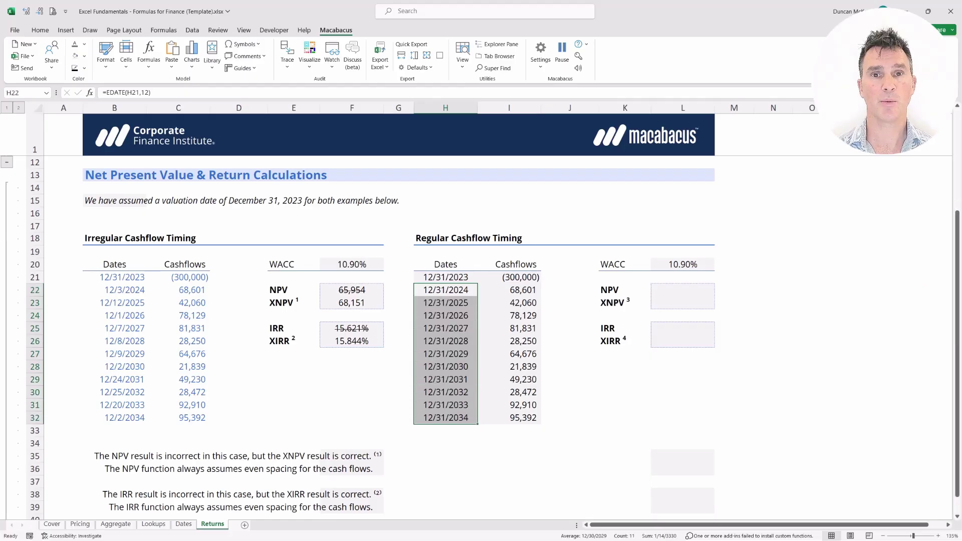
# Highlight the regular cashflows in I21:I32 and then their dates in H21:H32 for review
pyautogui.press('Right')
pyautogui.press('Up')
pyautogui.hotkey('ctrl', 'shift', 'Down')
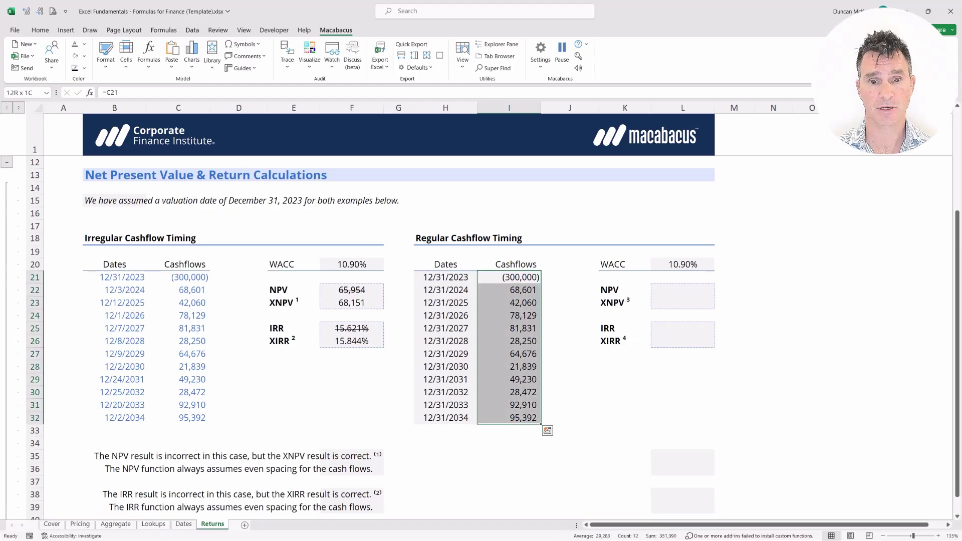
pyautogui.press('Left')
pyautogui.hotkey('ctrl', 'shift', 'Down')
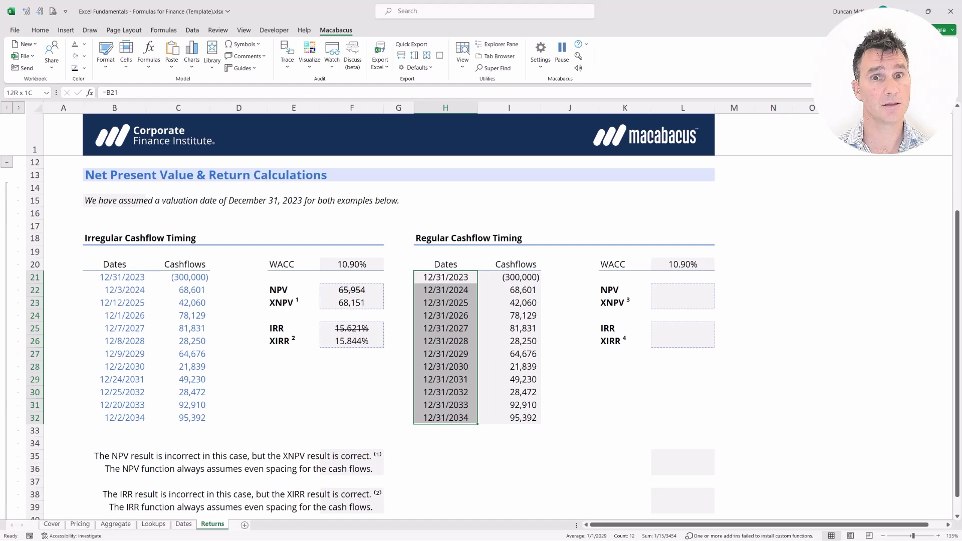
# Copy the irregular NPV, XNPV, IRR and XIRR formulas from F22:F26 into the regular example at L22:L26
pyautogui.press('Left')
pyautogui.press('Left')
pyautogui.press('Down')
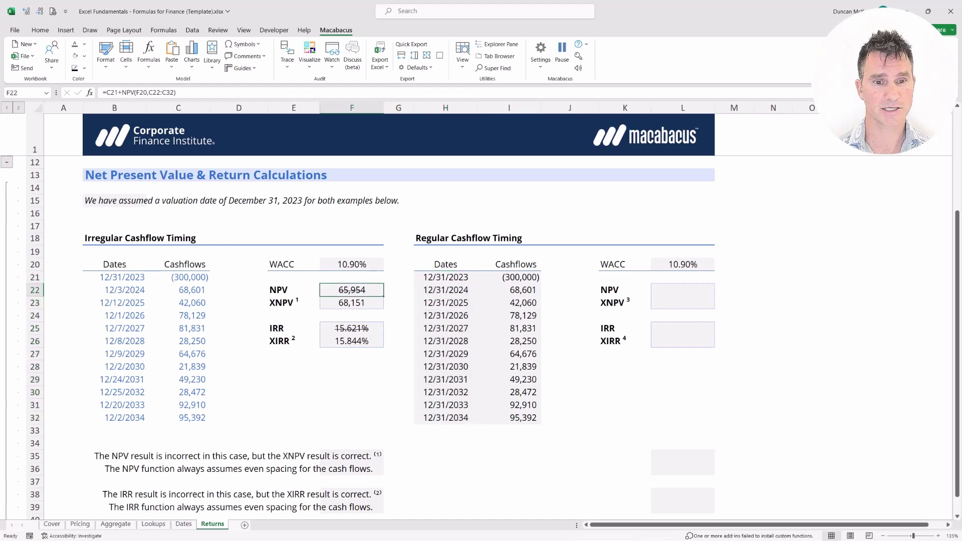
pyautogui.hotkey('shift', 'Down')
pyautogui.hotkey('shift', 'Down')
pyautogui.hotkey('shift', 'Down')
pyautogui.hotkey('shift', 'Down')
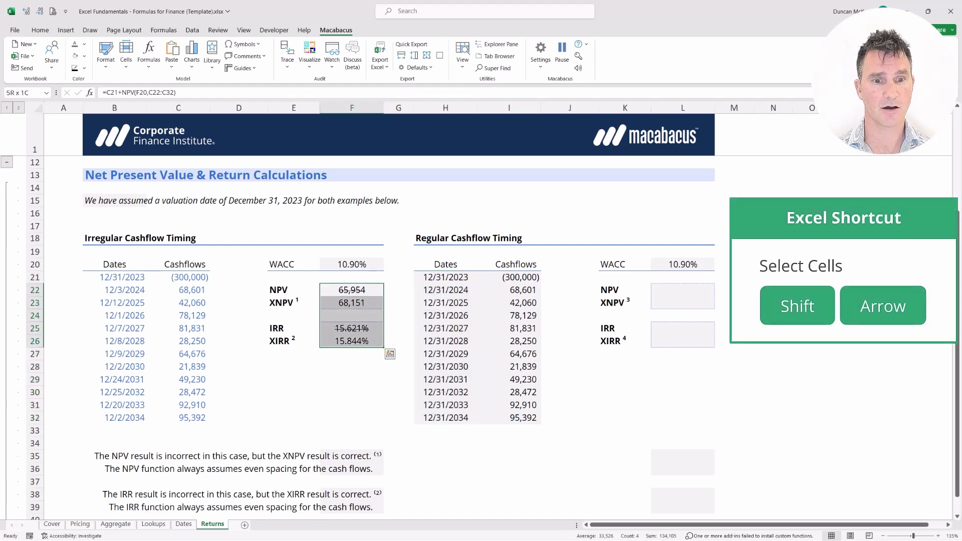
pyautogui.hotkey('ctrl', 'c')
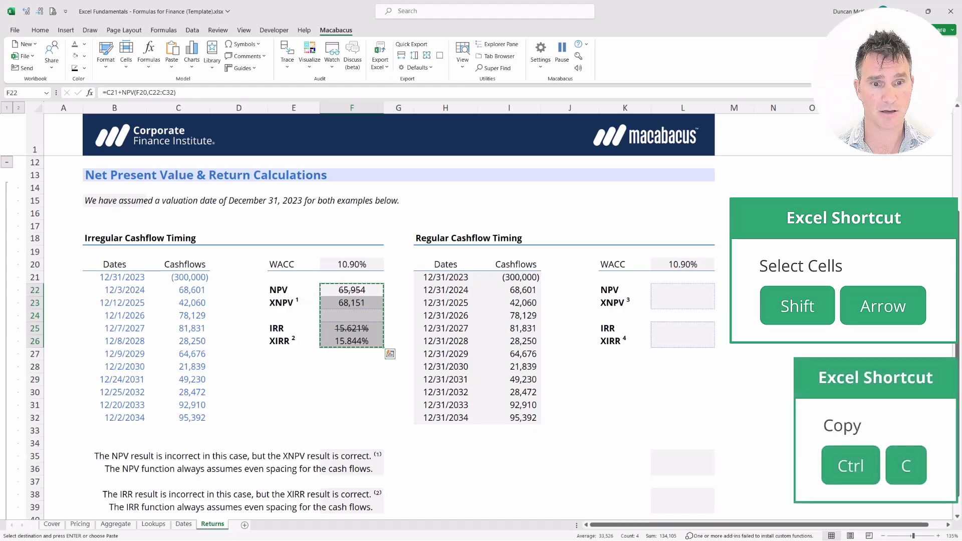
pyautogui.press('Right')
pyautogui.press('Right')
pyautogui.press('Right')
pyautogui.press('Right')
pyautogui.press('Right')
pyautogui.press('Right')
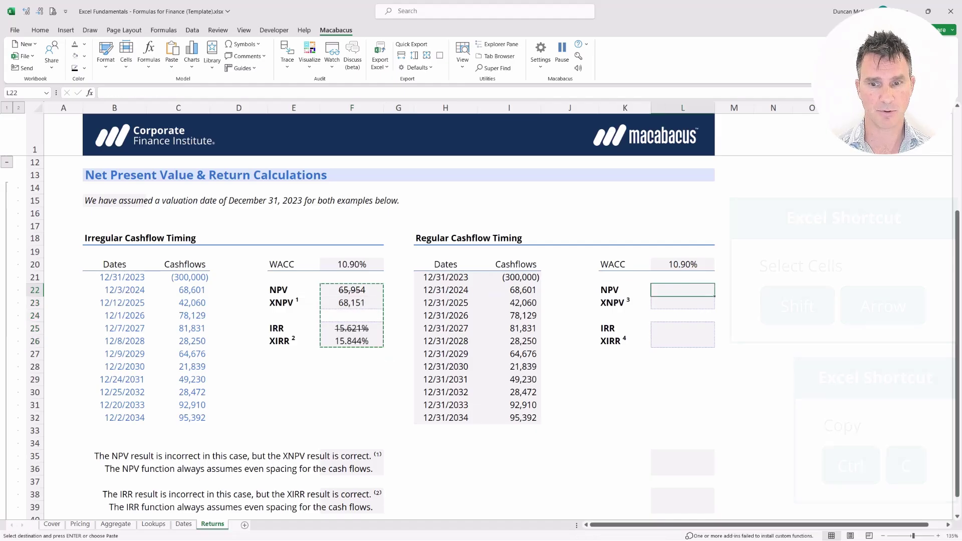
pyautogui.hotkey('ctrl', 'v')
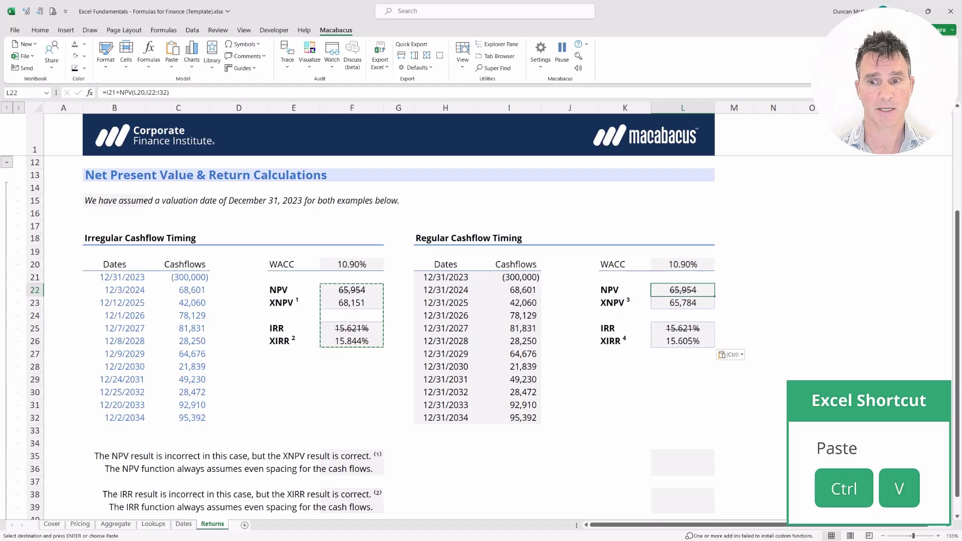
# Remove the strikethrough formatting from the regular cashflow results in L22:L26
pyautogui.hotkey('shift', 'Down')
pyautogui.hotkey('shift', 'Down')
pyautogui.hotkey('shift', 'Down')
pyautogui.hotkey('shift', 'Down')
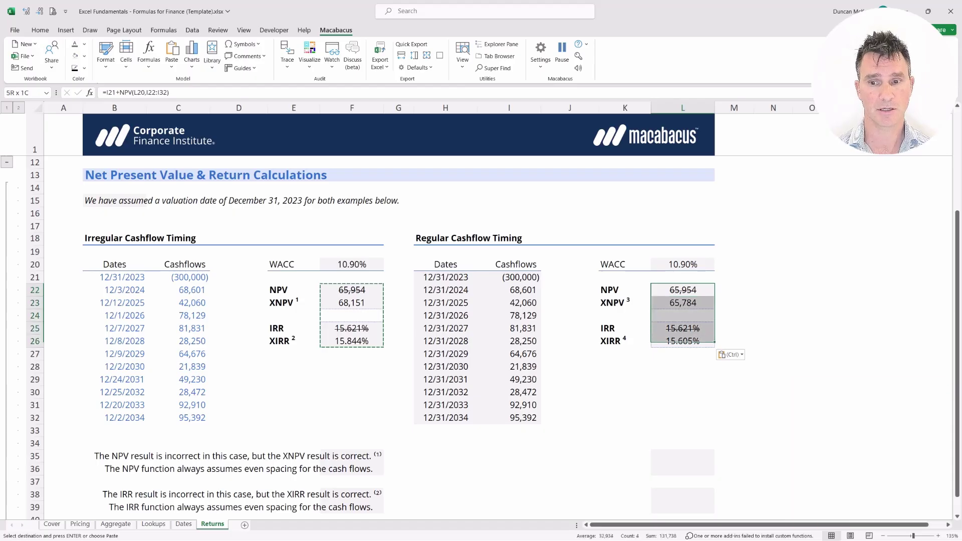
pyautogui.hotkey('ctrl', '5')
pyautogui.hotkey('shift', 'BackSpace')
pyautogui.hotkey('shift', 'Down')
pyautogui.hotkey('shift', 'Down')
pyautogui.hotkey('shift', 'Down')
pyautogui.hotkey('shift', 'Down')
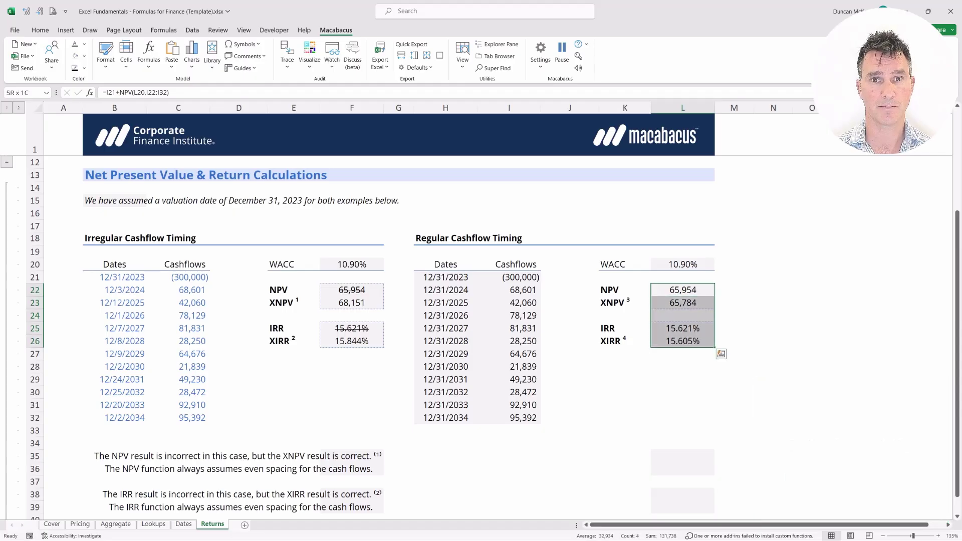
pyautogui.hotkey('ctrl', 'c')
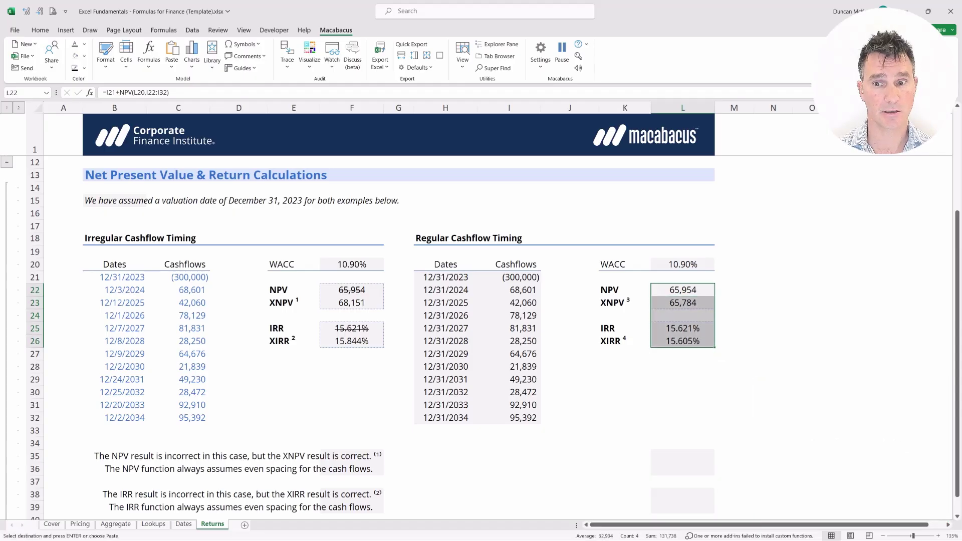
# Highlight the NPV and XNPV results in L22:L23, then the IRR and XIRR results in L25:L26, to compare each pair
pyautogui.press('Left')
pyautogui.press('Right')
pyautogui.hotkey('shift', 'Down')
pyautogui.hotkey('shift', 'Up')
pyautogui.hotkey('shift', 'Down')
pyautogui.hotkey('ctrl', 'v')
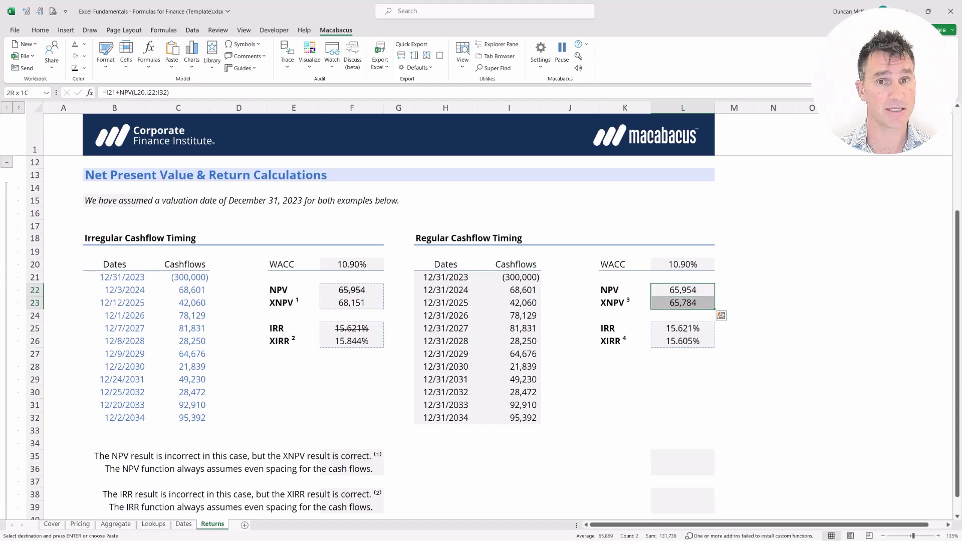
pyautogui.press('Down')
pyautogui.press('Down')
pyautogui.press('Down')
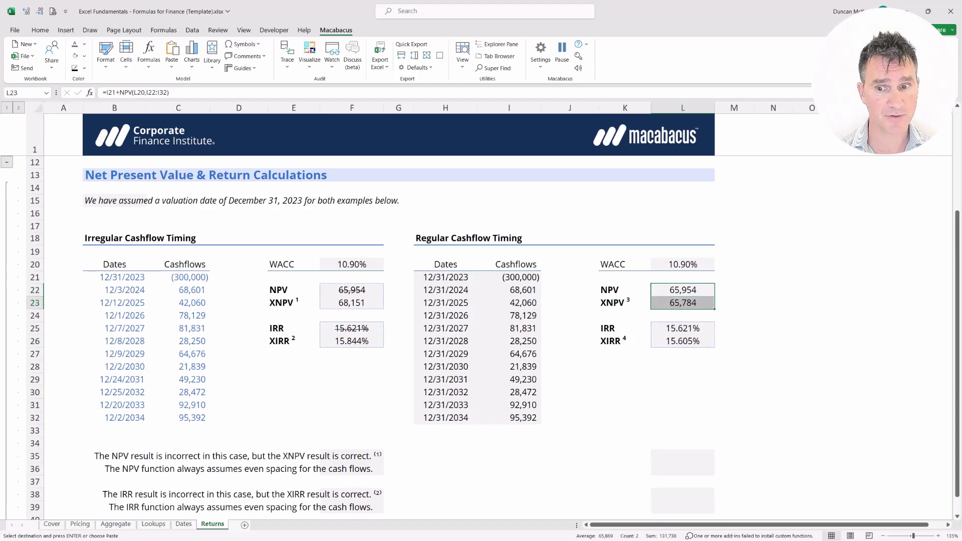
pyautogui.hotkey('shift', 'Down')
pyautogui.hotkey('shift', 'Up')
pyautogui.hotkey('shift', 'Down')
pyautogui.hotkey('ctrl', 'v')
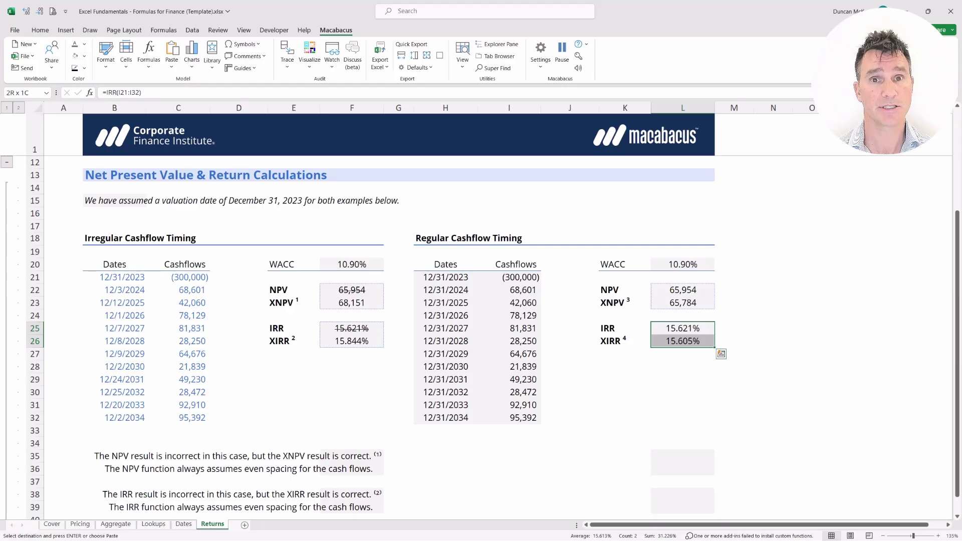
# Highlight the regular NPV row K22:L22 and then the XNPV row K23:L23 for comparison
pyautogui.press('Left')
pyautogui.press('Up')
pyautogui.press('Up')
pyautogui.press('Up')
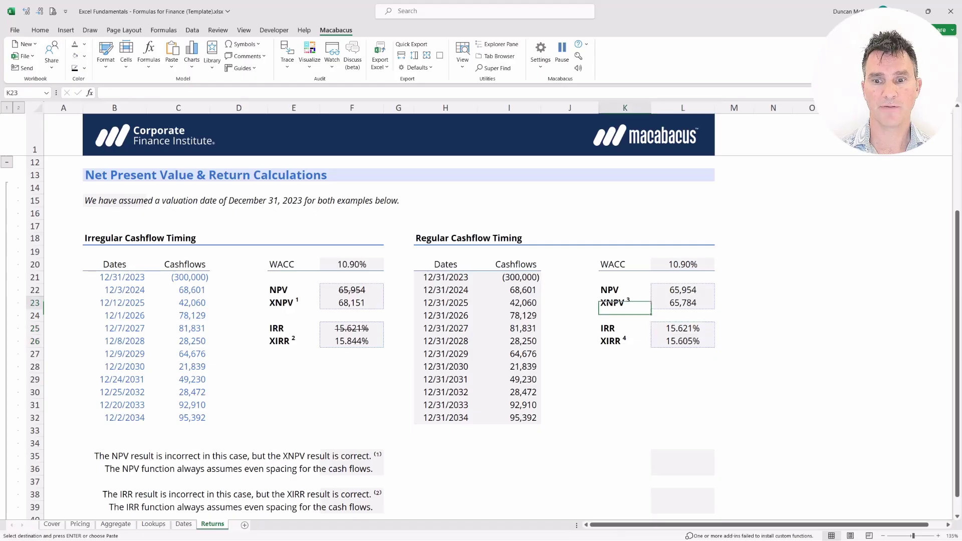
pyautogui.hotkey('shift', 'Right')
pyautogui.hotkey('ctrl', 'v')
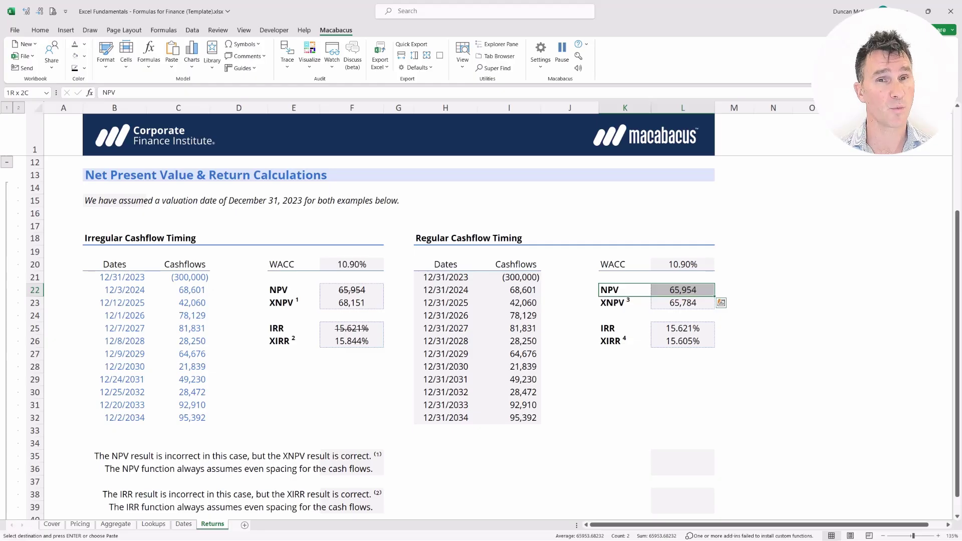
pyautogui.press('Down')
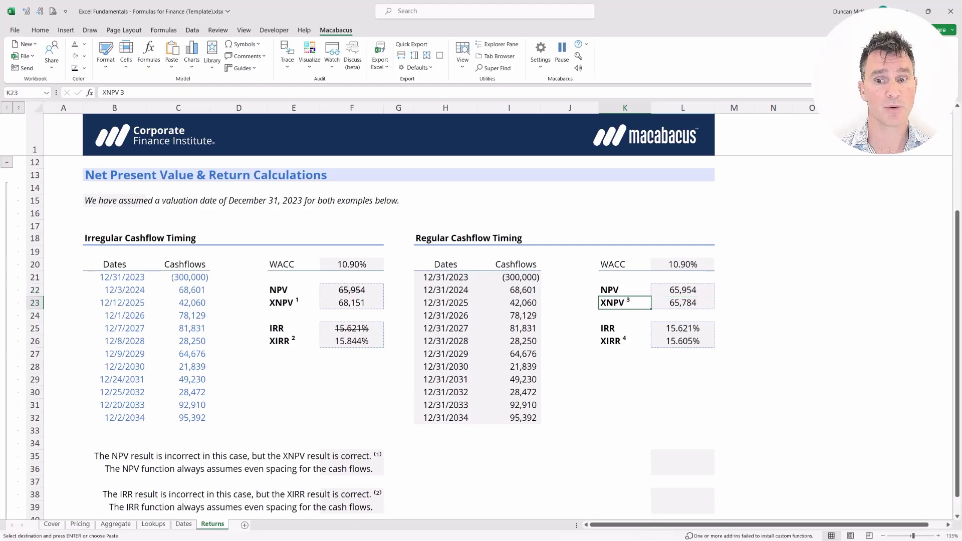
pyautogui.hotkey('shift', 'Right')
pyautogui.hotkey('ctrl', 'v')
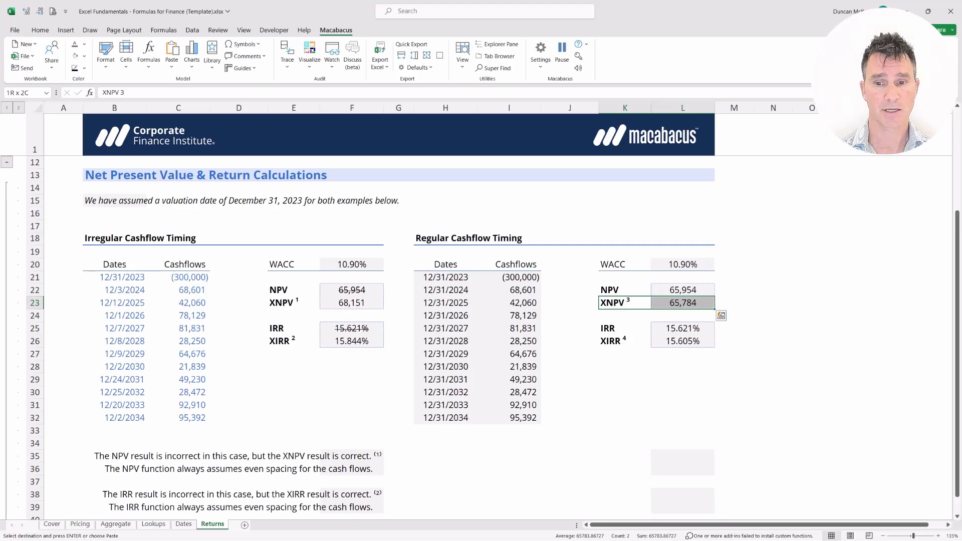
# Highlight the regular IRR row K25:L25 and then the XIRR row K26:L26 for comparison
pyautogui.press('Down')
pyautogui.press('Down')
pyautogui.hotkey('shift', 'Right')
pyautogui.hotkey('ctrl', 'v')
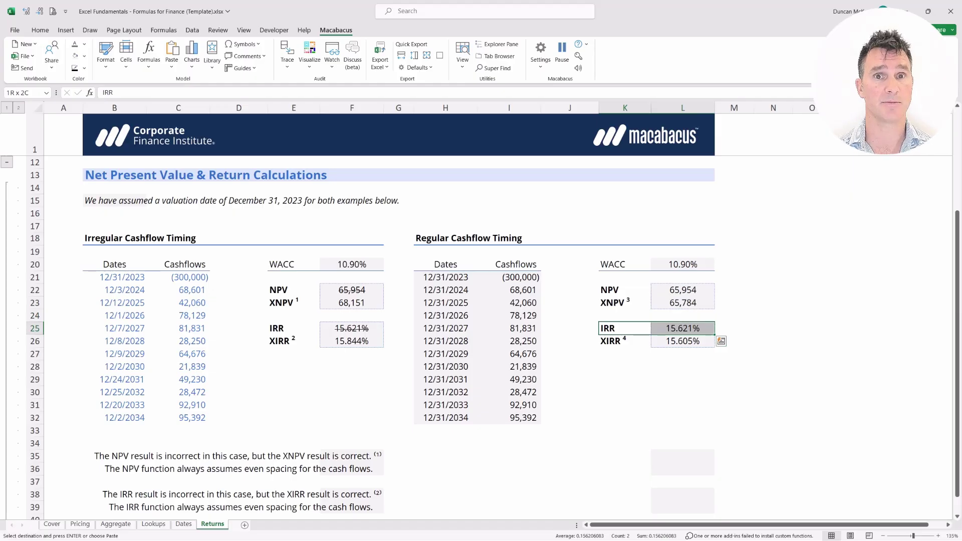
pyautogui.press('Down')
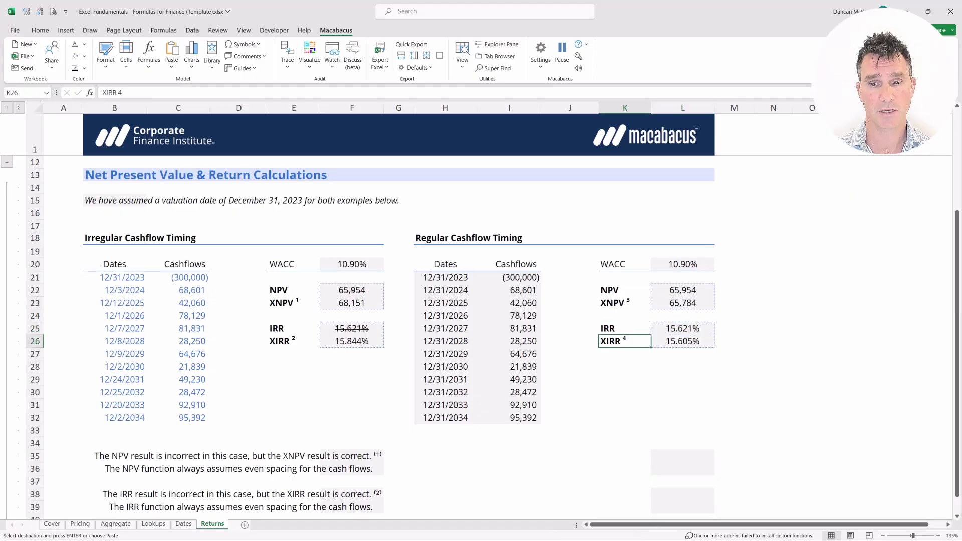
pyautogui.hotkey('shift', 'Right')
pyautogui.hotkey('ctrl', 'v')
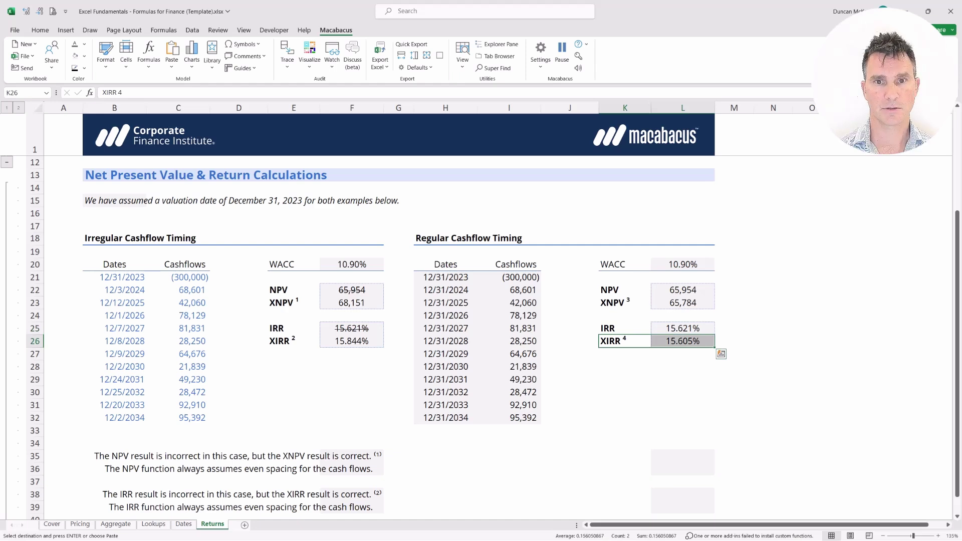
# Paste the note "The XNPV result is roughly equal to the NPV result." and its leap-year explanation as values into L35:L36
pyautogui.press('Down')
pyautogui.press('Down')
pyautogui.press('Down')
pyautogui.press('Down')
pyautogui.press('Down')
pyautogui.press('Down')
pyautogui.press('Down')
pyautogui.press('Down')
pyautogui.press('Down')
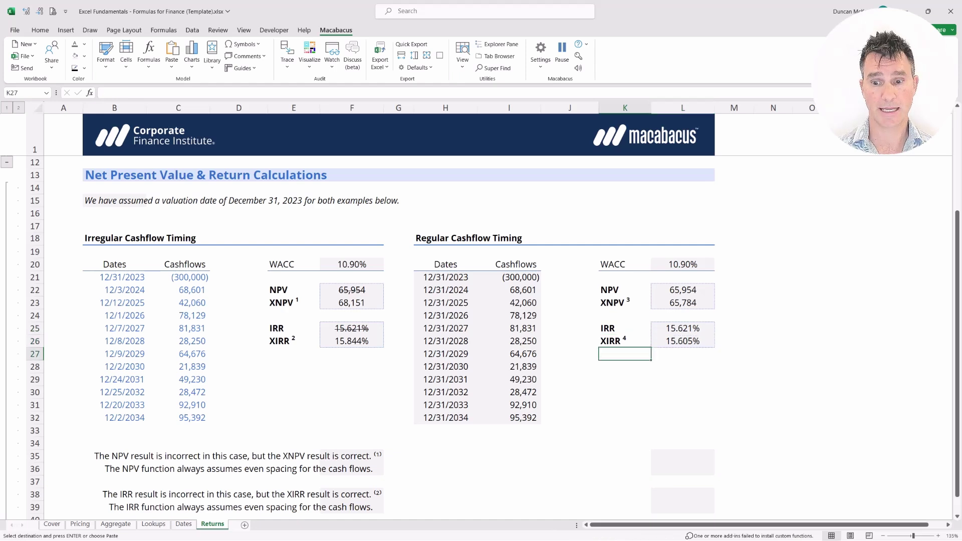
pyautogui.press('Right')
pyautogui.press('alt')
pyautogui.press('e')
pyautogui.press('s')
pyautogui.press('f')
pyautogui.press('v')
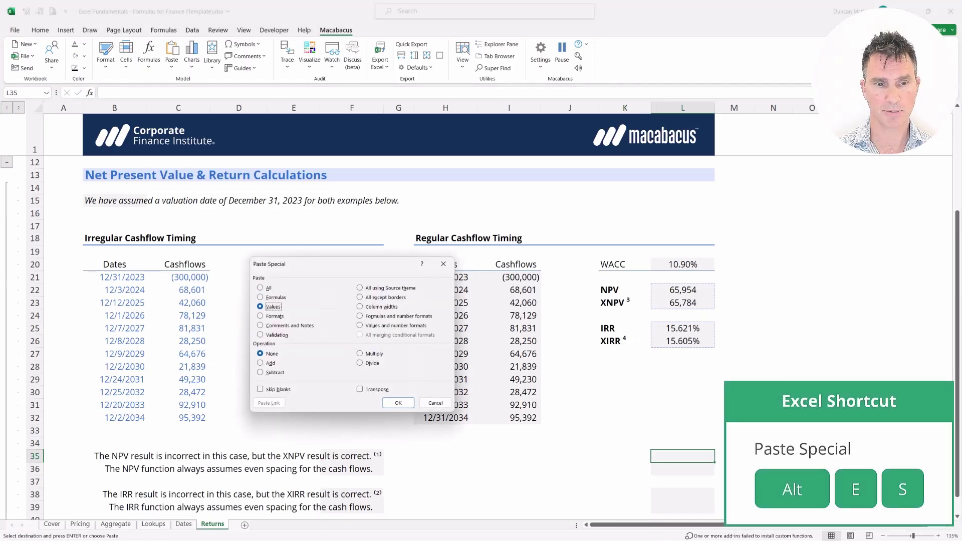
pyautogui.press('Return')
# Highlight the XNPV note across G35:L36 for review
pyautogui.press('Left')
pyautogui.press('Left')
pyautogui.press('Left')
pyautogui.press('Left')
pyautogui.press('Left')
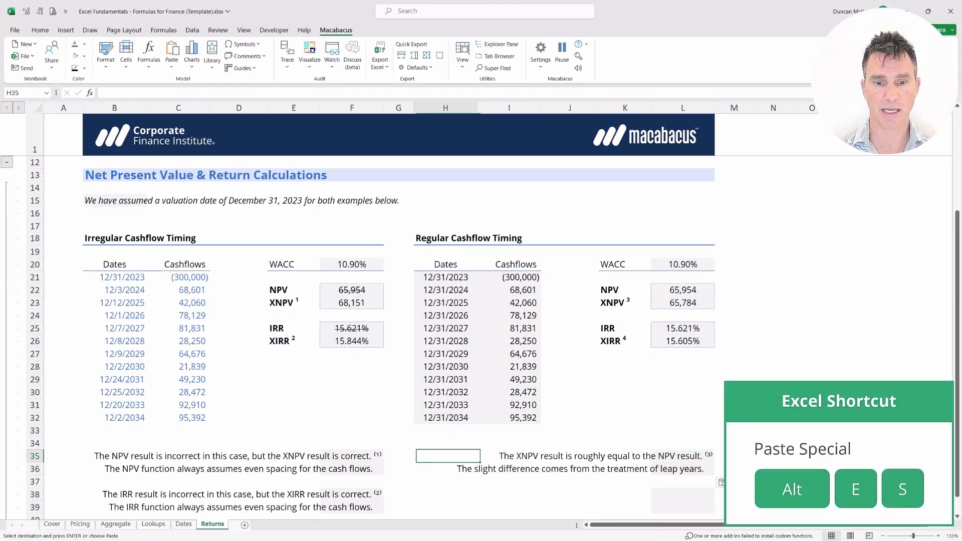
pyautogui.hotkey('ctrl', 'v')
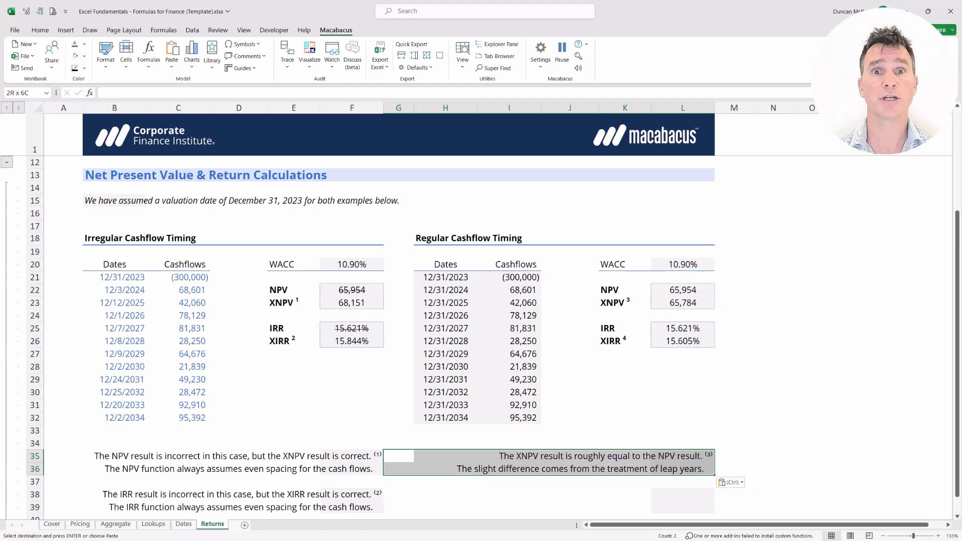
# Copy the XNPV note and its leap-year explanation from L35:L36 and paste only the formulas into L38:L39
pyautogui.press('Right')
pyautogui.press('Right')
pyautogui.press('Right')
pyautogui.press('Right')
pyautogui.press('Right')
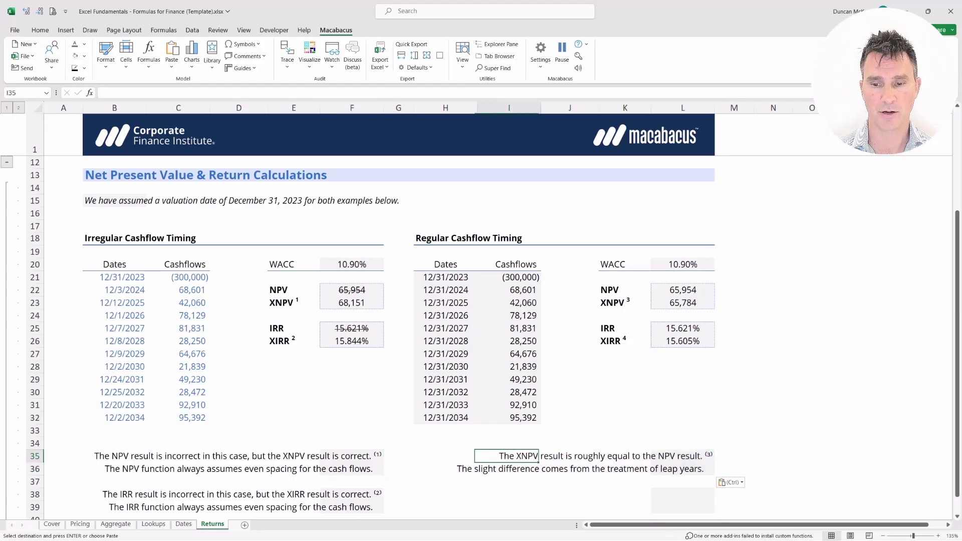
pyautogui.hotkey('shift', 'Down')
pyautogui.hotkey('ctrl', 'c')
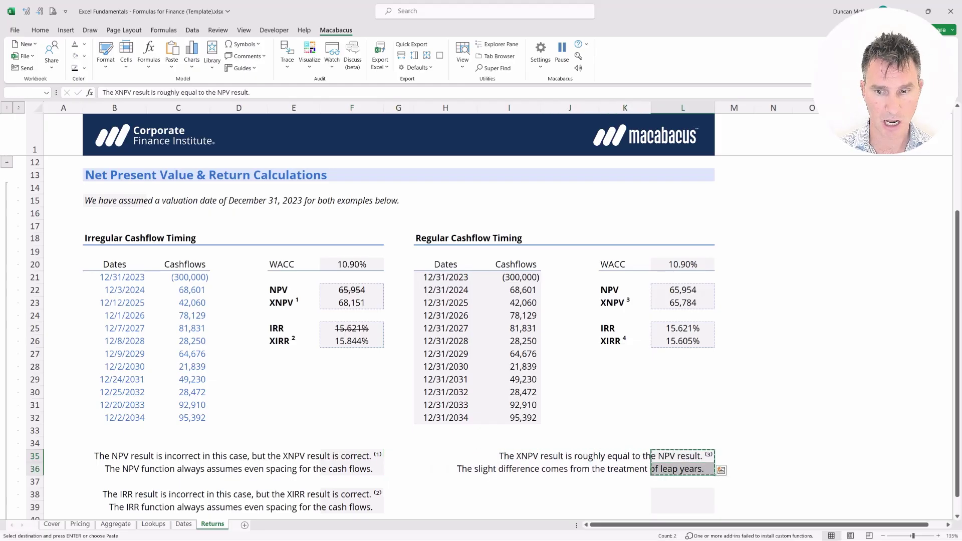
pyautogui.press('Down')
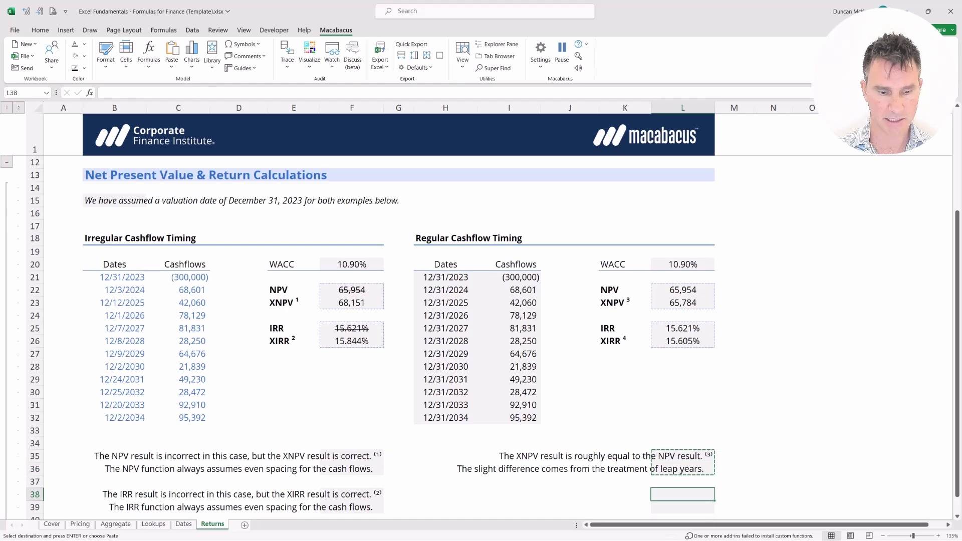
pyautogui.hotkey('ctrl', 'alt', 'v')
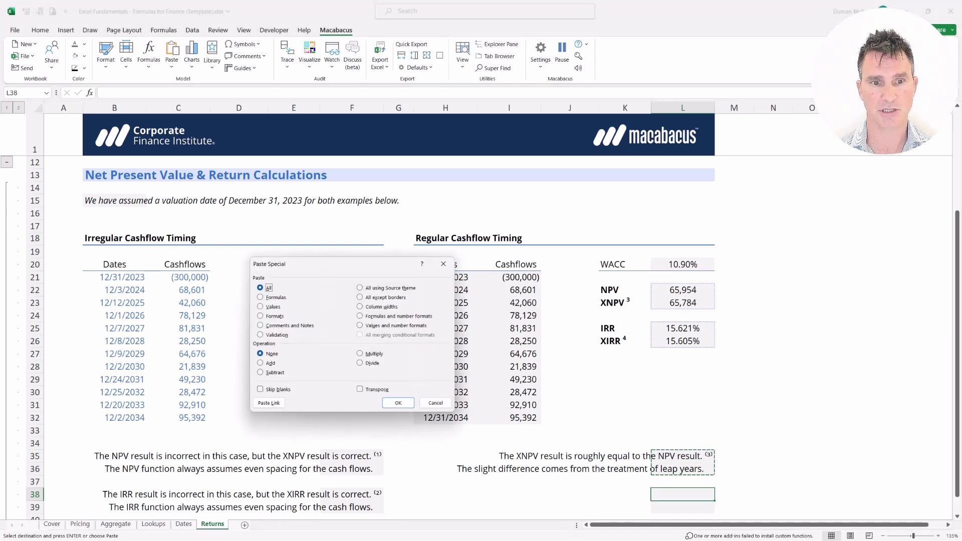
pyautogui.press('v')
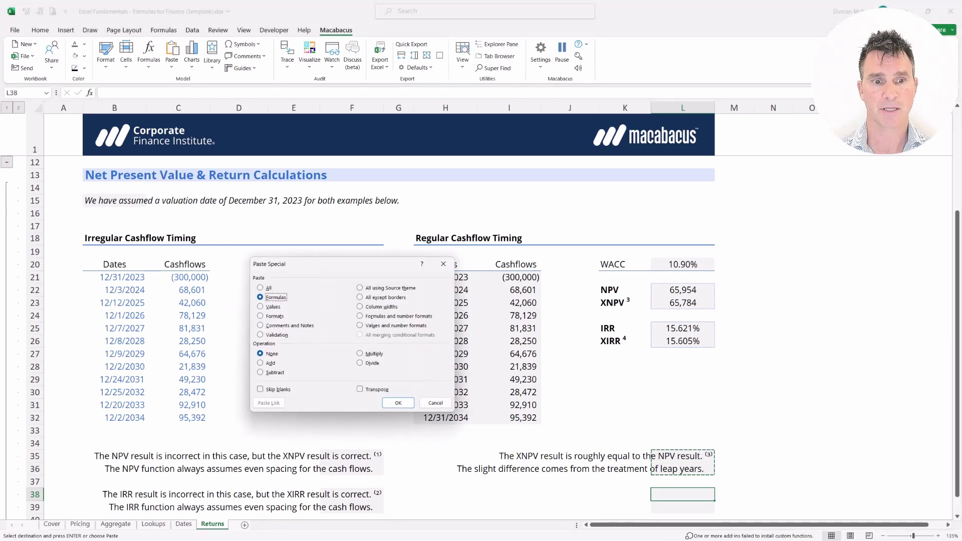
pyautogui.press('Return')
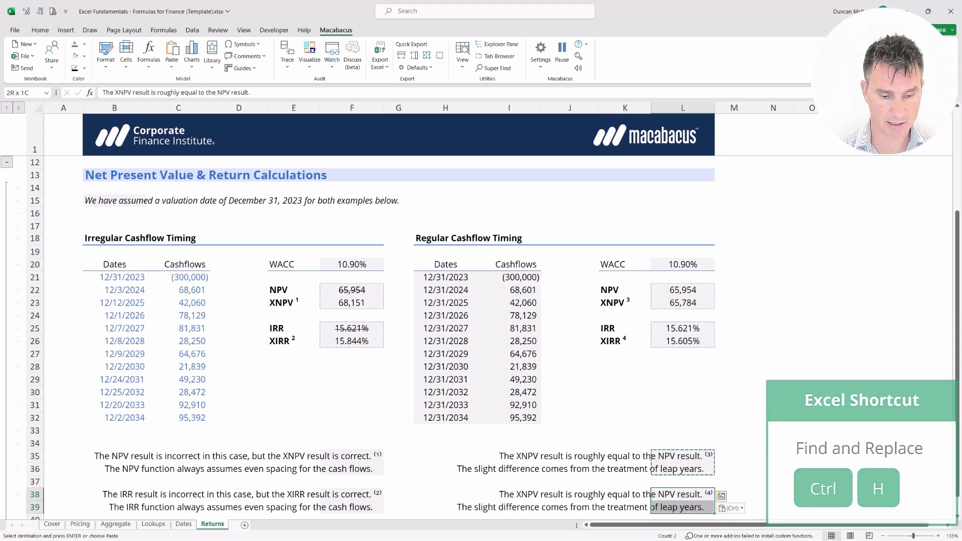
# Replace all occurrences of "NPV" with "IRR" in the copied notes in L38:L39
pyautogui.hotkey('ctrl', 'h')
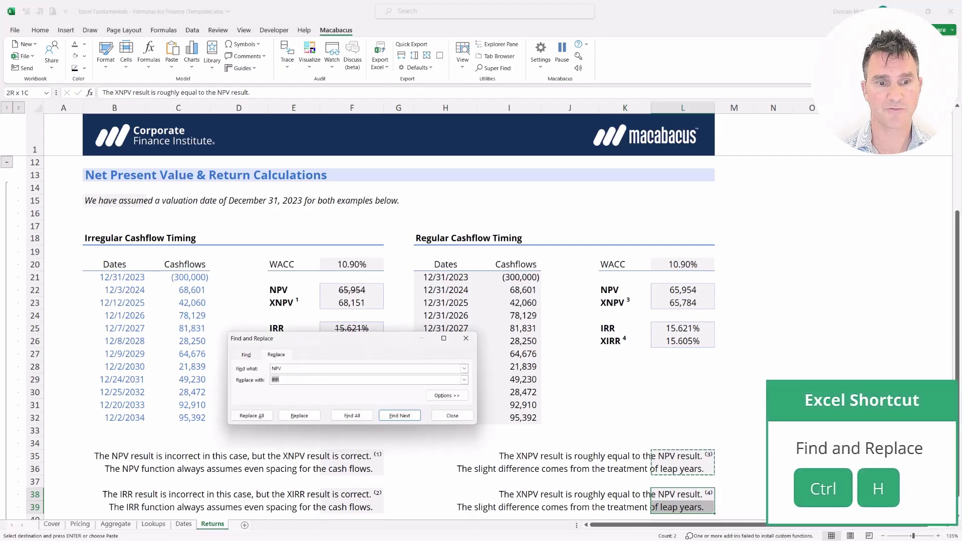
pyautogui.hotkey('shift', 'Tab')
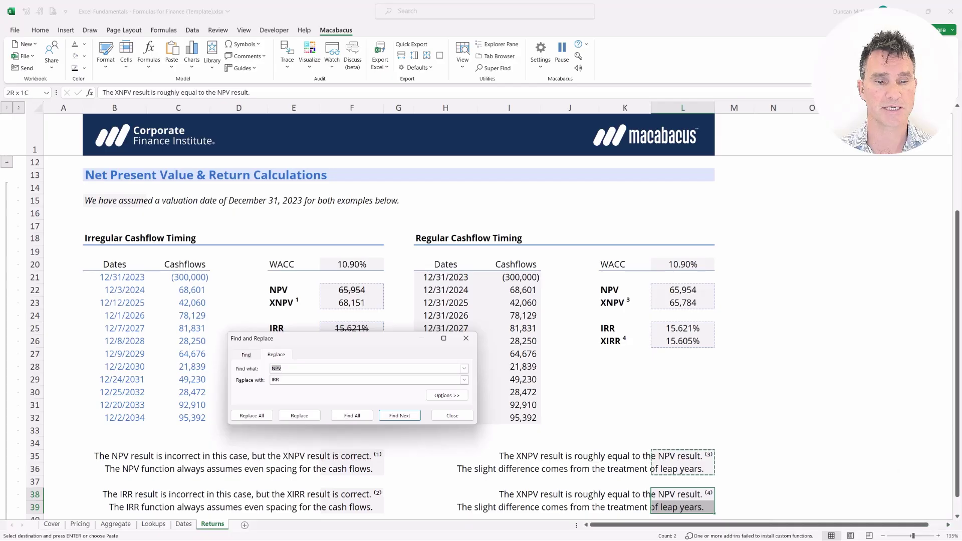
pyautogui.press('Tab')
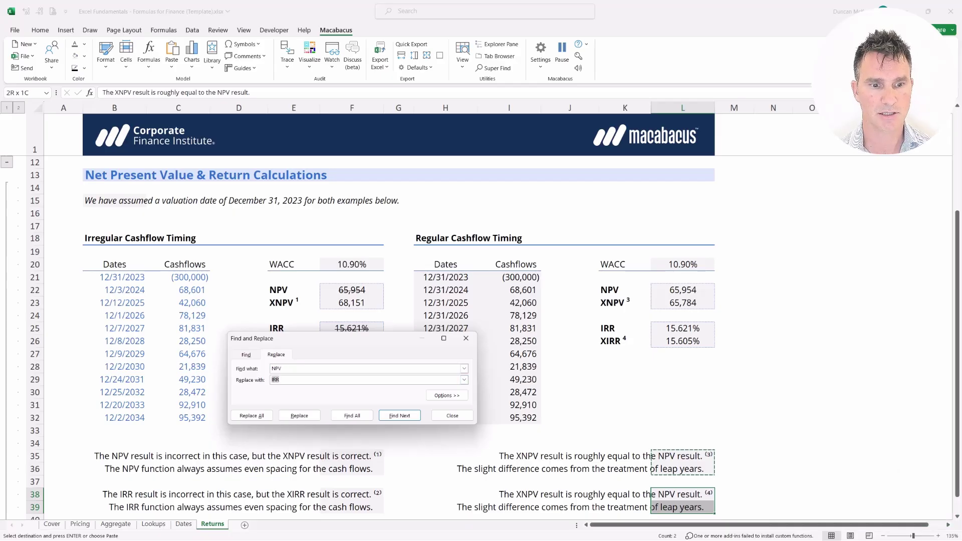
pyautogui.hotkey('alt', 'a')
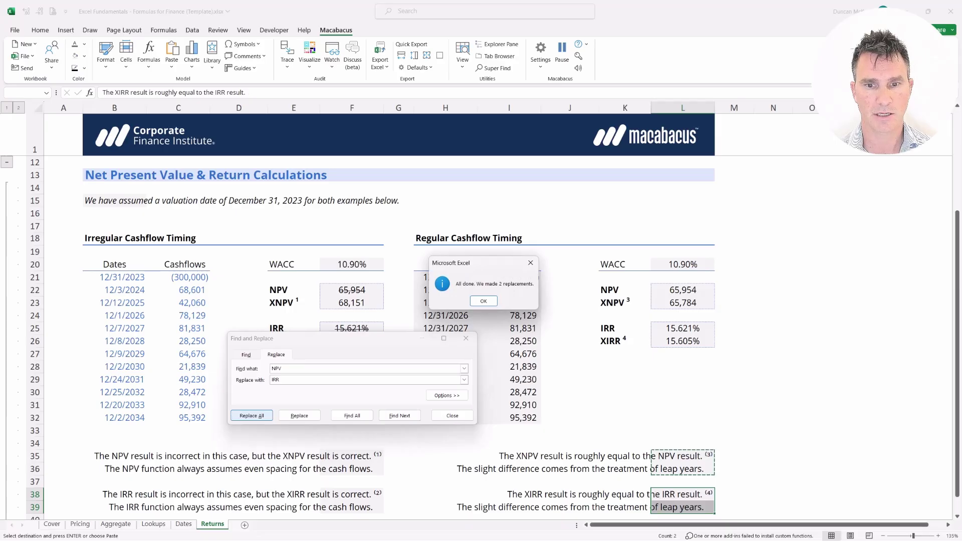
pyautogui.press('Return')
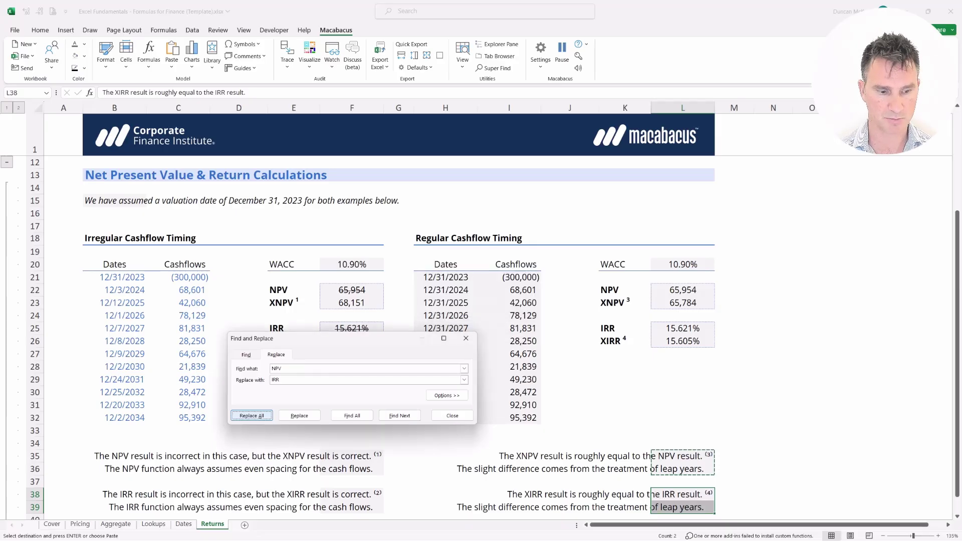
pyautogui.press('Escape')
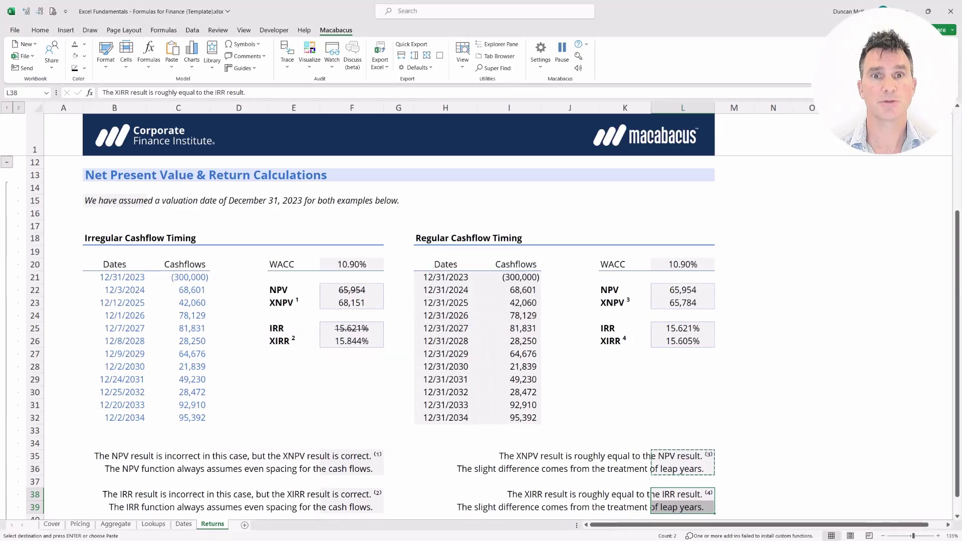
# Highlight the regular dates and cashflows in H21:I32 for review
pyautogui.press('Left')
pyautogui.press('Left')
pyautogui.press('Left')
pyautogui.press('Left')
pyautogui.press('Up')
pyautogui.press('Up')
pyautogui.press('Up')
pyautogui.press('Up')
pyautogui.press('Up')
pyautogui.press('Up')
pyautogui.press('Up')
pyautogui.press('Up')
pyautogui.press('Up')
pyautogui.press('Up')
pyautogui.press('Up')
pyautogui.press('Up')
pyautogui.press('Up')
pyautogui.press('Up')
pyautogui.press('Up')
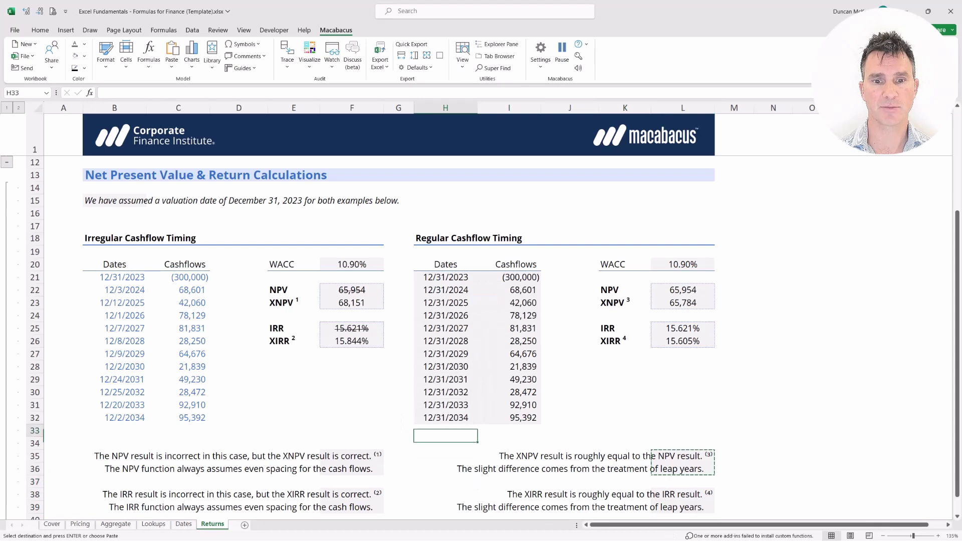
pyautogui.press('Up')
pyautogui.press('Up')
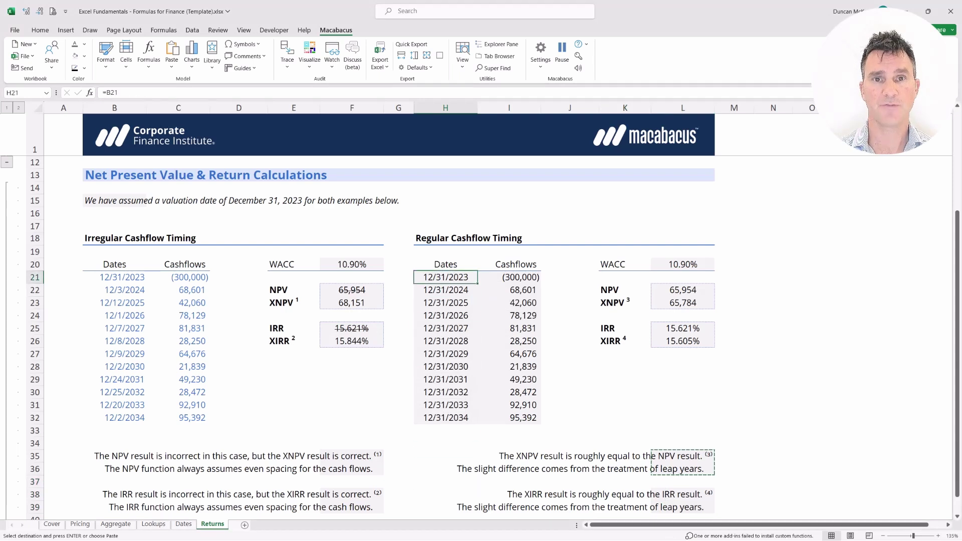
pyautogui.hotkey('ctrl', 'shift', 'Down')
pyautogui.hotkey('shift', 'Right')
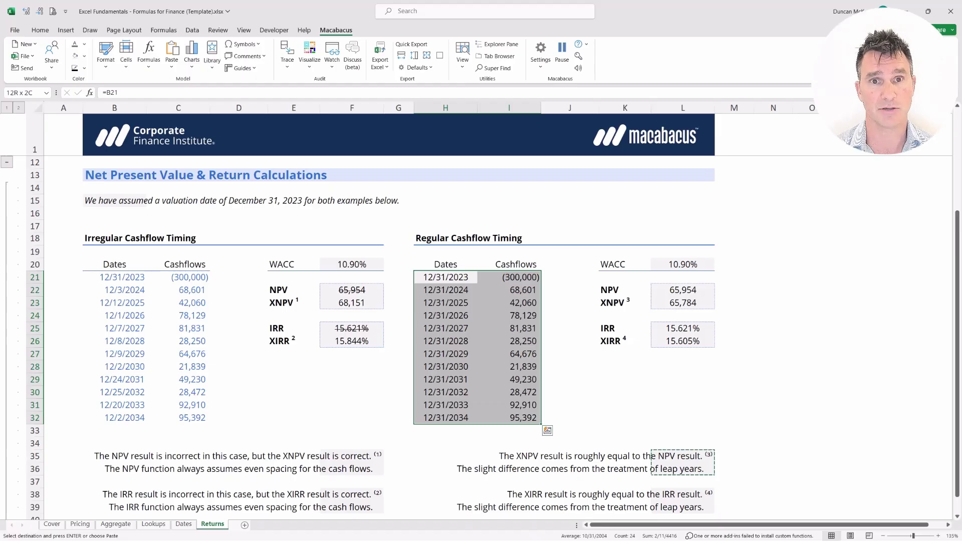
# Return the active cell to A13 beside the Net Present Value & Return Calculations heading
pyautogui.hotkey('ctrl', 'Left')
pyautogui.hotkey('ctrl', 'Left')
pyautogui.hotkey('ctrl', 'Left')
pyautogui.hotkey('ctrl', 'Up')
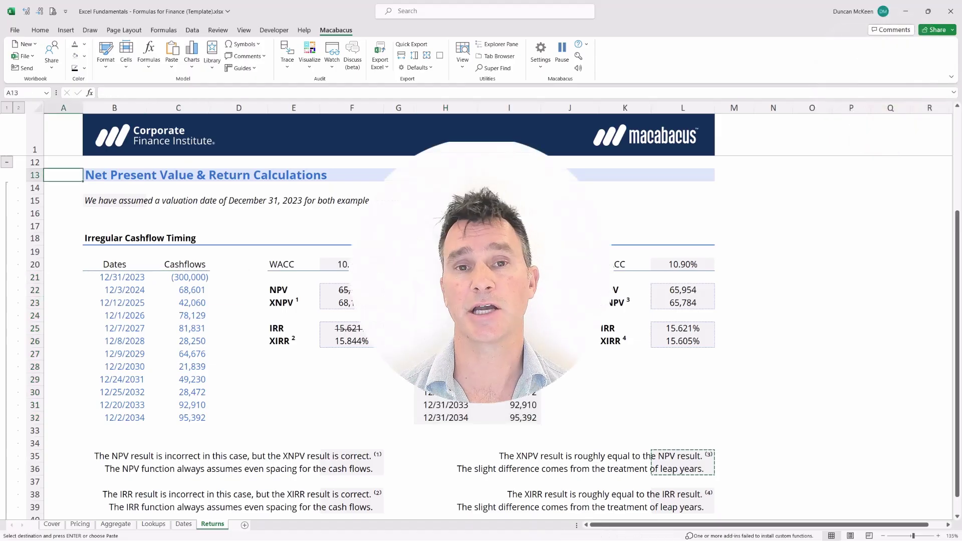